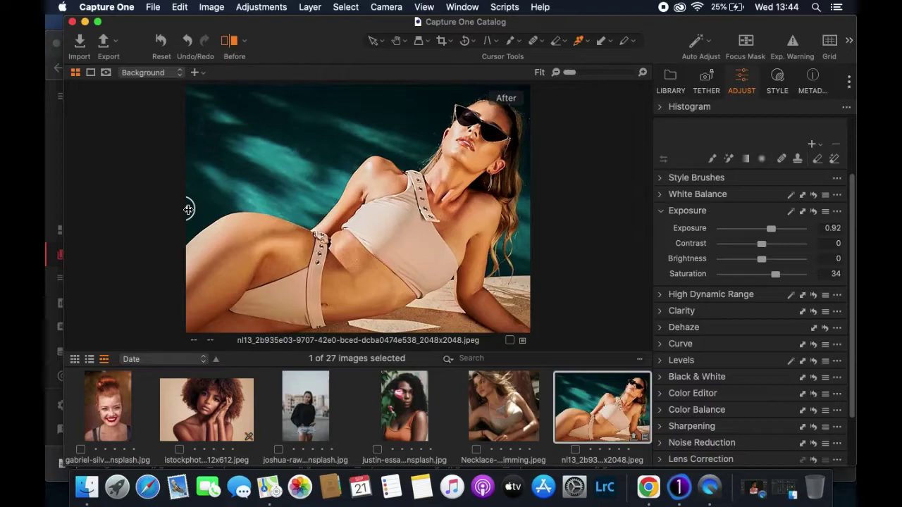
Sweep the before/after split across the pool portrait, then turn the comparison off
click(188, 210)
drag(188, 209, 150, 237)
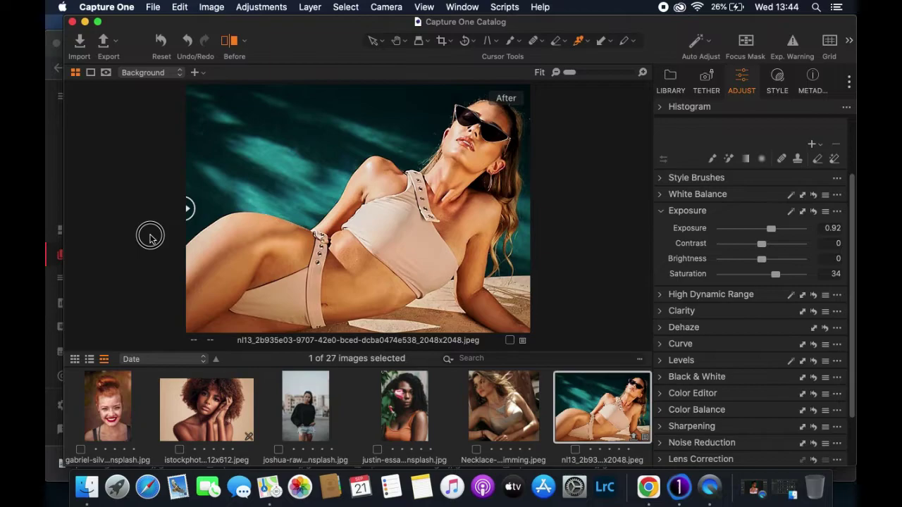
drag(185, 230, 594, 209)
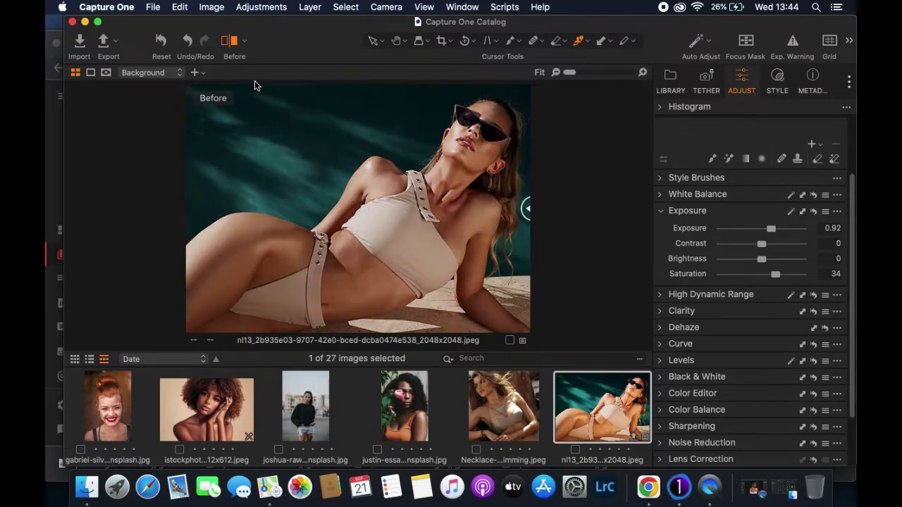
click(230, 43)
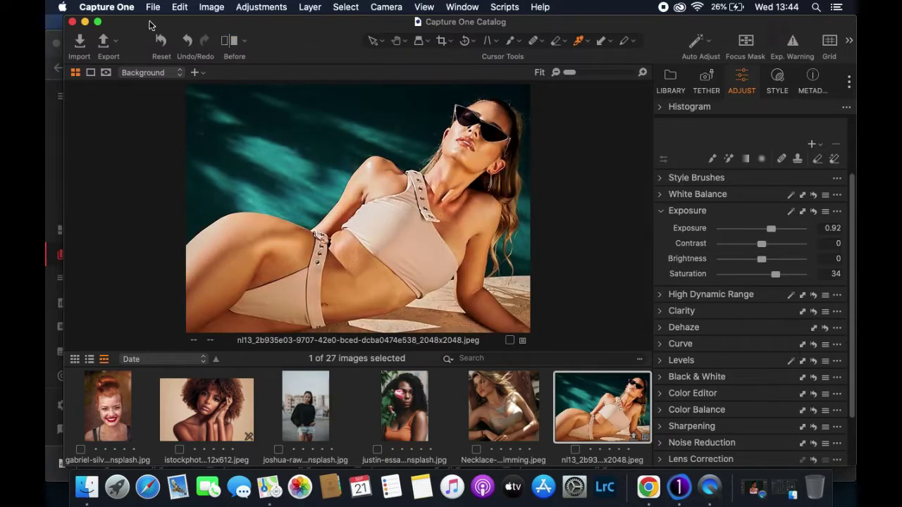
Reset all adjustments so Exposure, Contrast, Brightness and Saturation return to 0
click(161, 45)
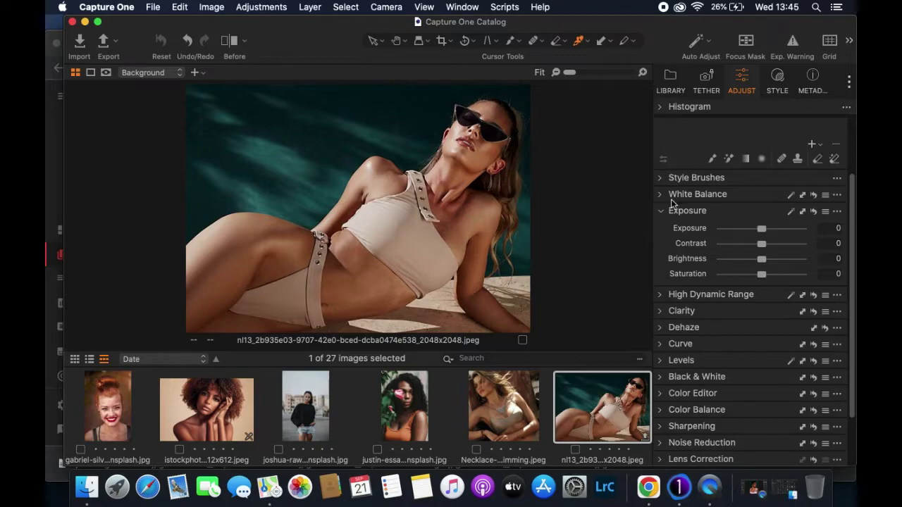
drag(853, 205, 851, 141)
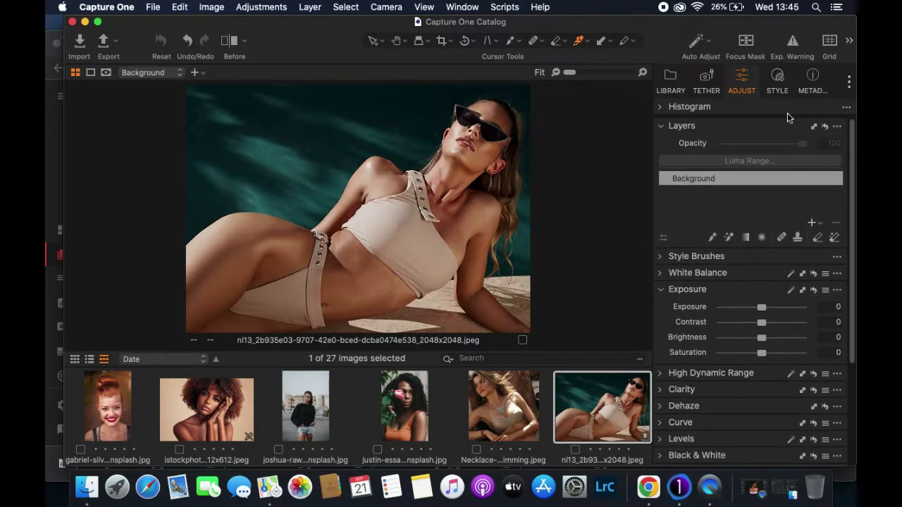
click(695, 44)
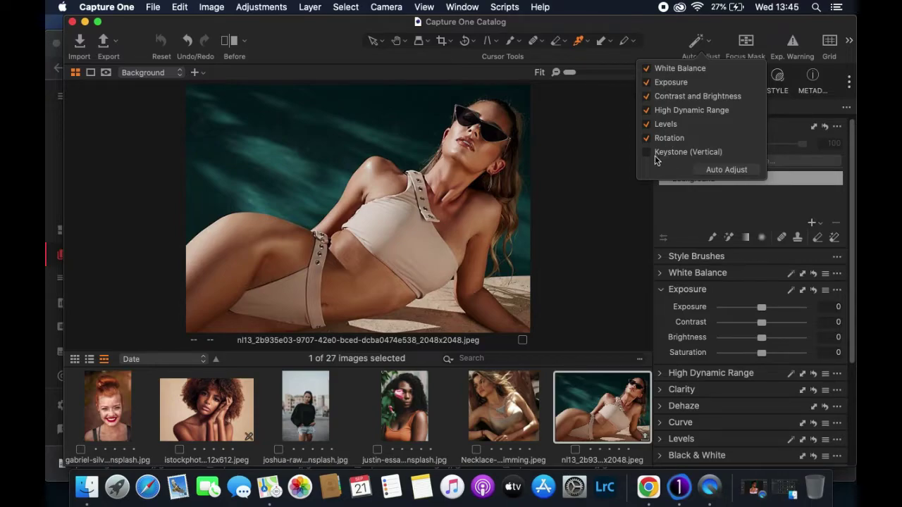
click(720, 173)
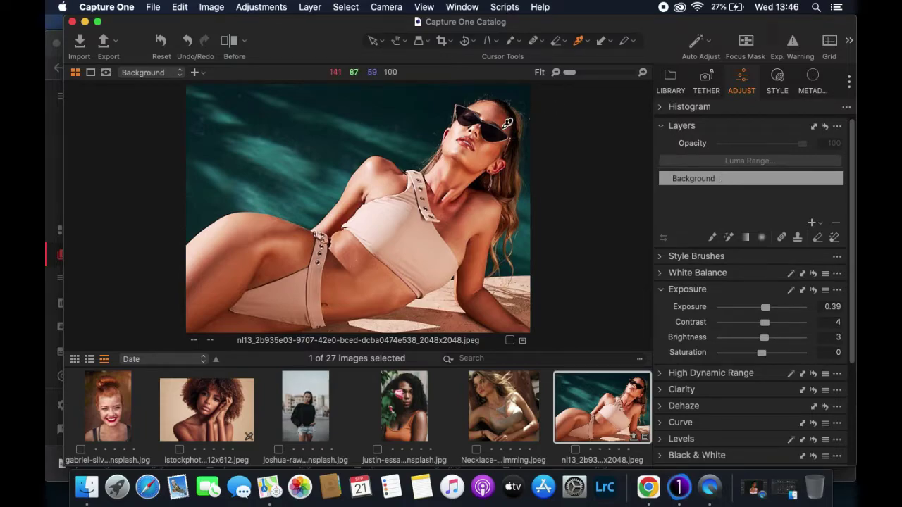
scroll(508, 123, up, 3)
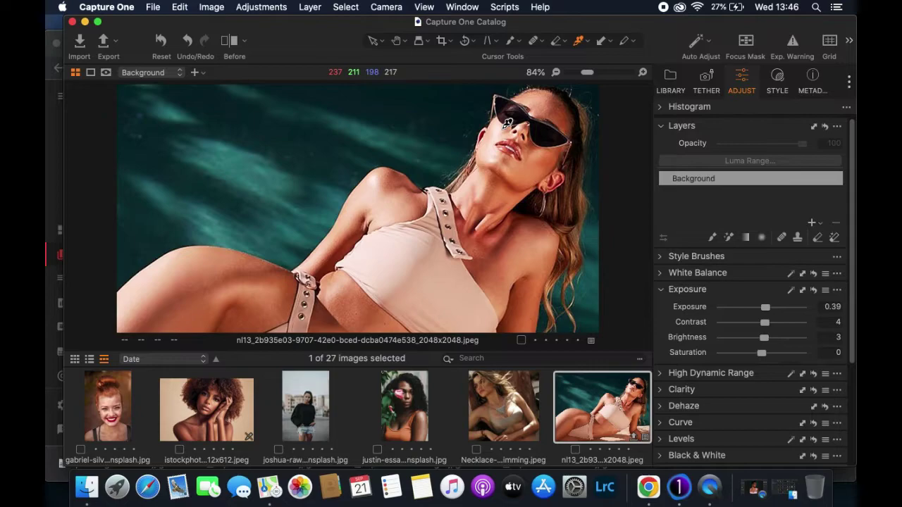
scroll(507, 124, down, 3)
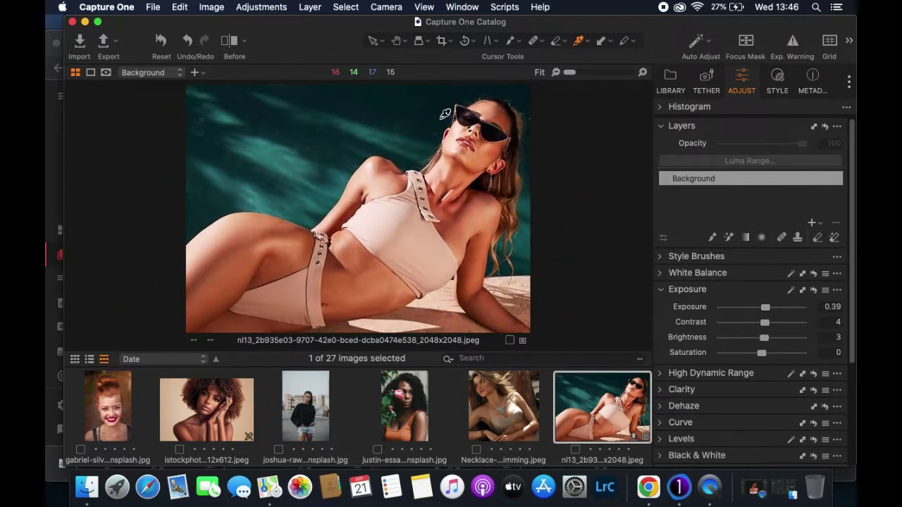
click(159, 43)
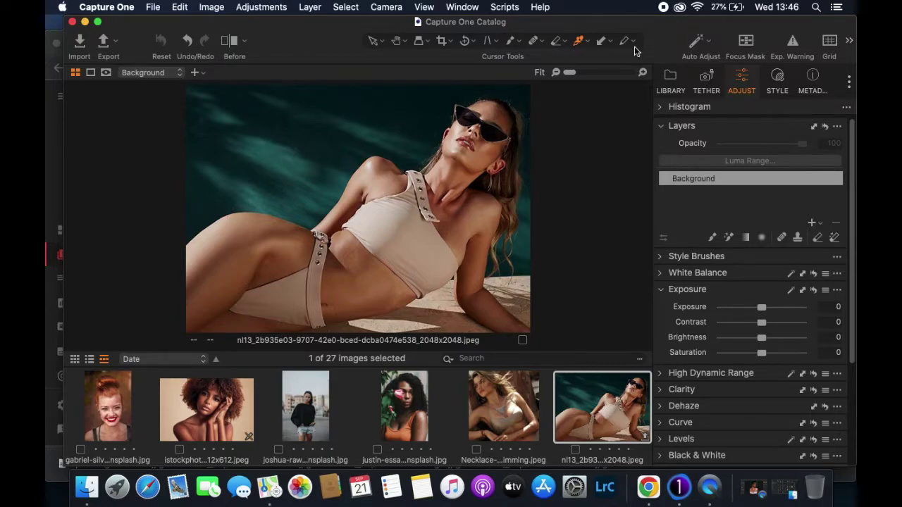
Add a New Filled Adjustment Layer, Adjustment Layer 1, above Background
mouse_move(701, 43)
click(820, 224)
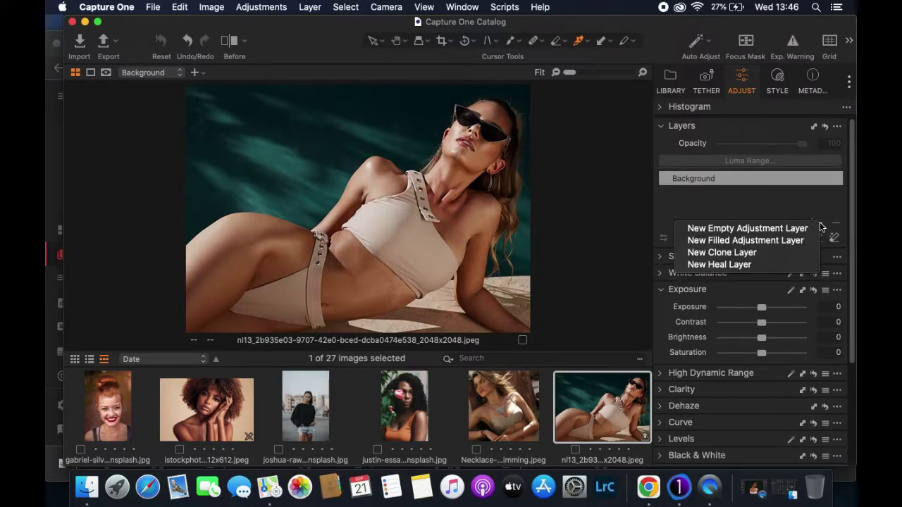
click(770, 241)
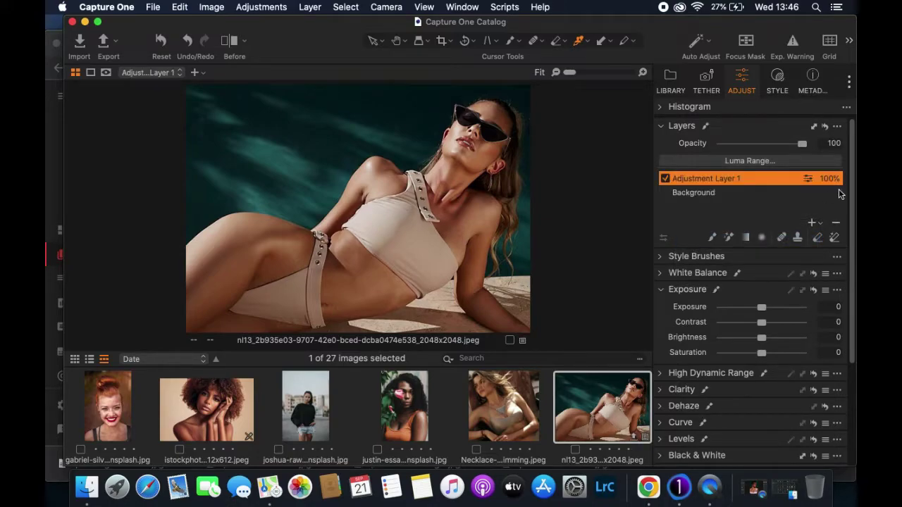
drag(853, 184, 849, 234)
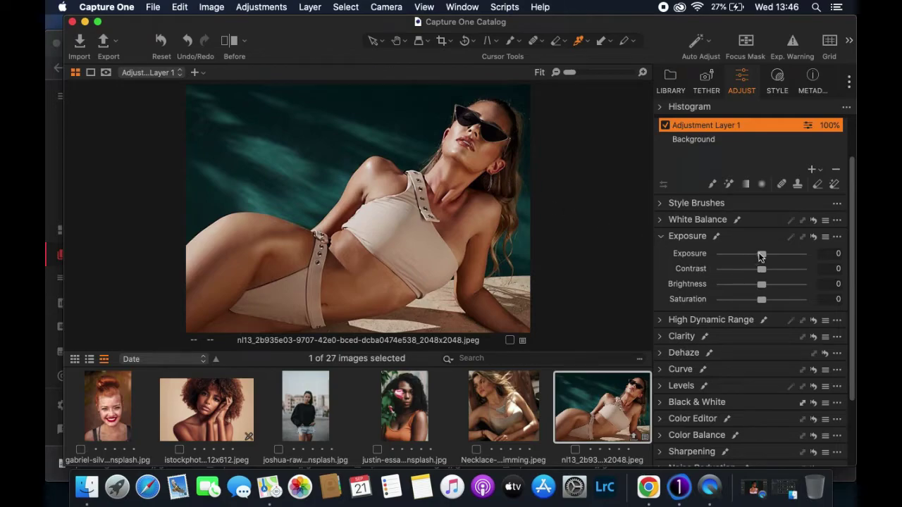
On Adjustment Layer 1, set Exposure 0.33, Contrast 9 and Brightness to about 12
drag(762, 256, 765, 256)
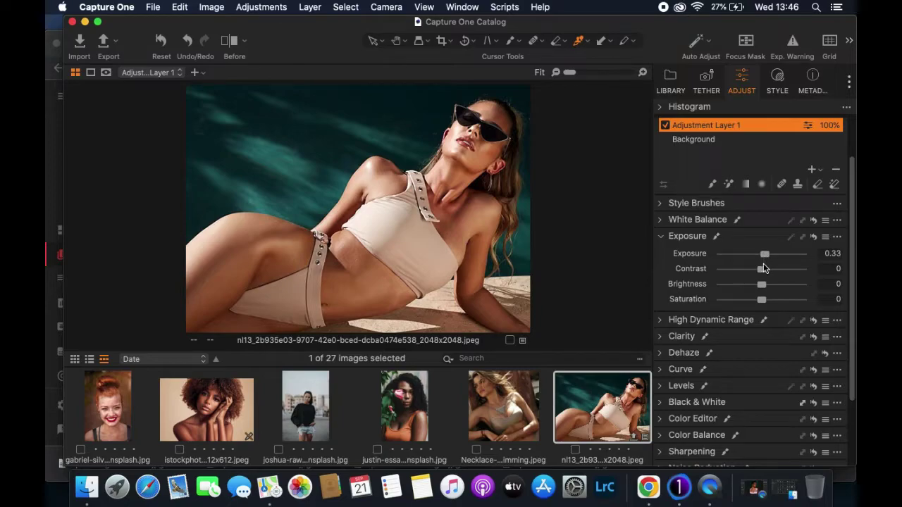
mouse_move(762, 272)
mouse_down()
mouse_move(749, 272)
mouse_move(769, 274)
mouse_up()
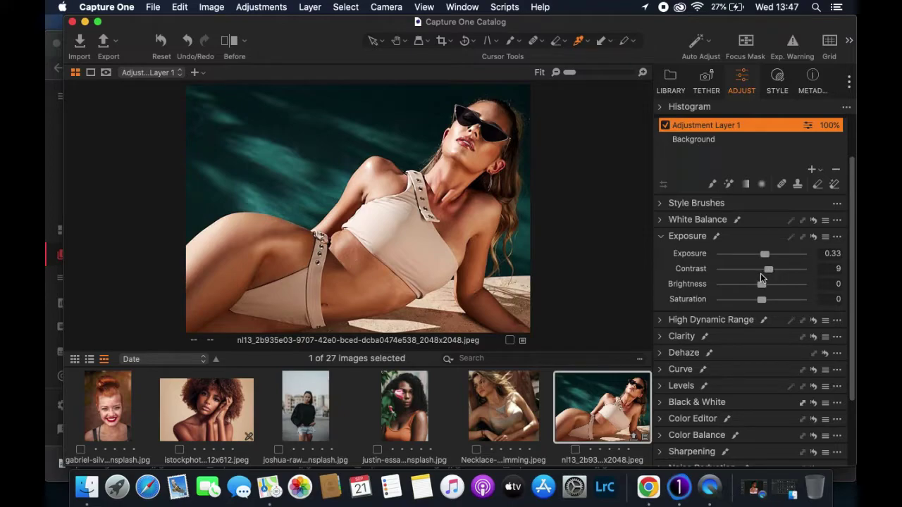
drag(761, 285, 771, 288)
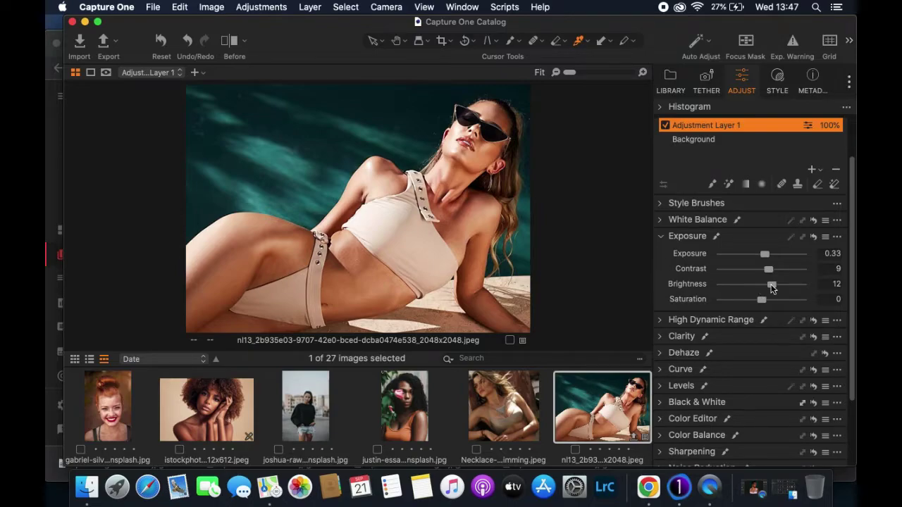
drag(771, 288, 771, 287)
drag(772, 287, 770, 287)
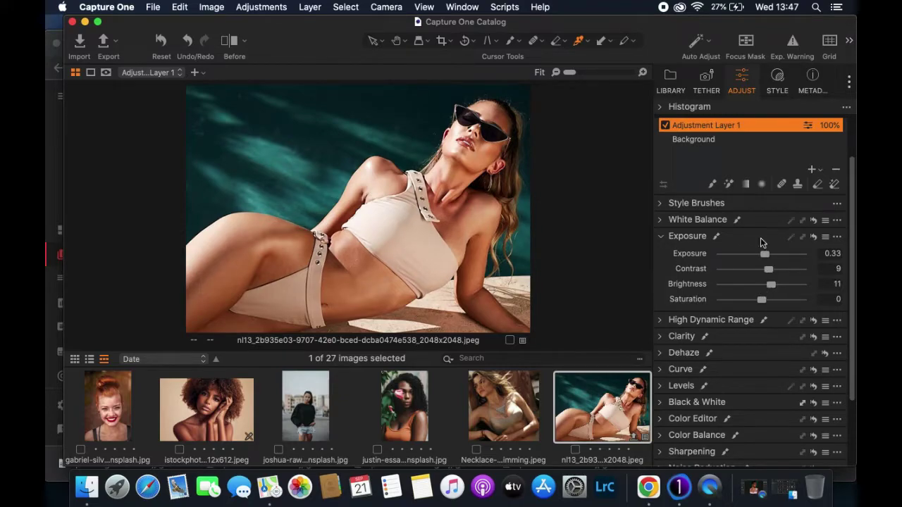
Check the exposure warning, push Saturation high, then settle it at 54
click(792, 44)
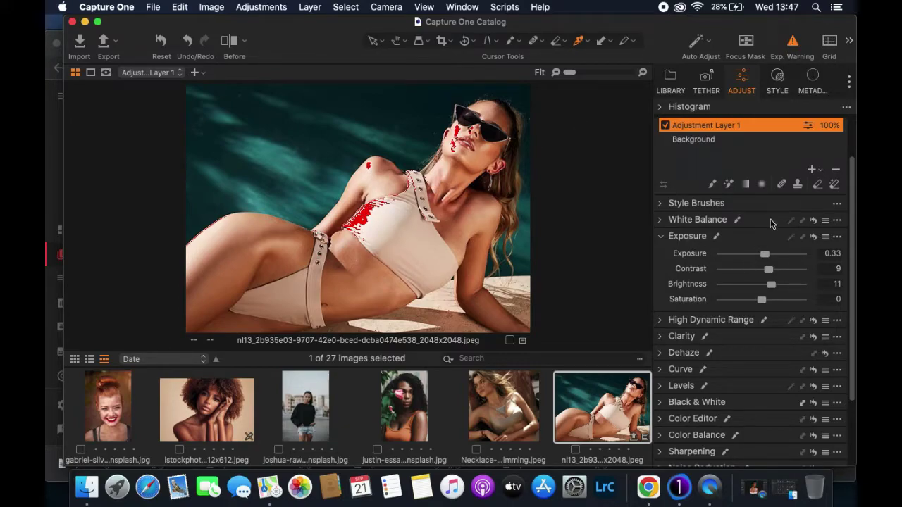
click(792, 44)
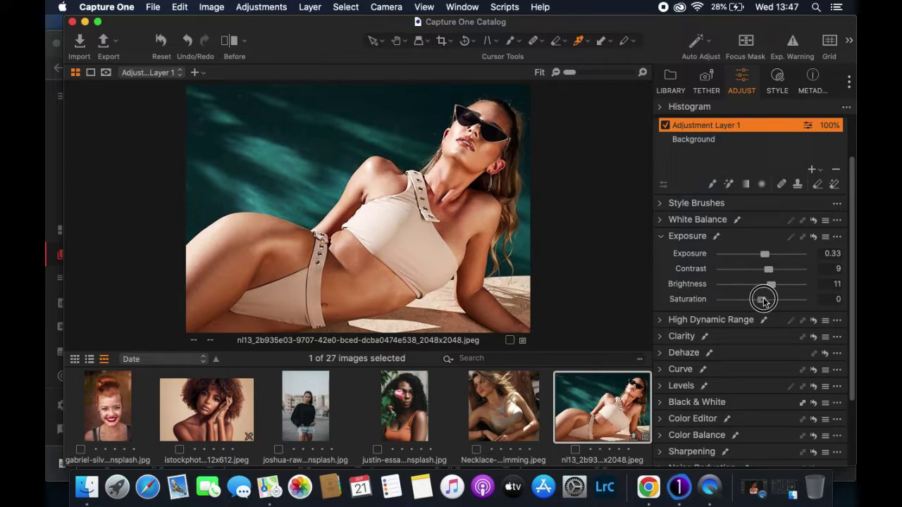
drag(763, 300, 764, 300)
drag(763, 299, 806, 303)
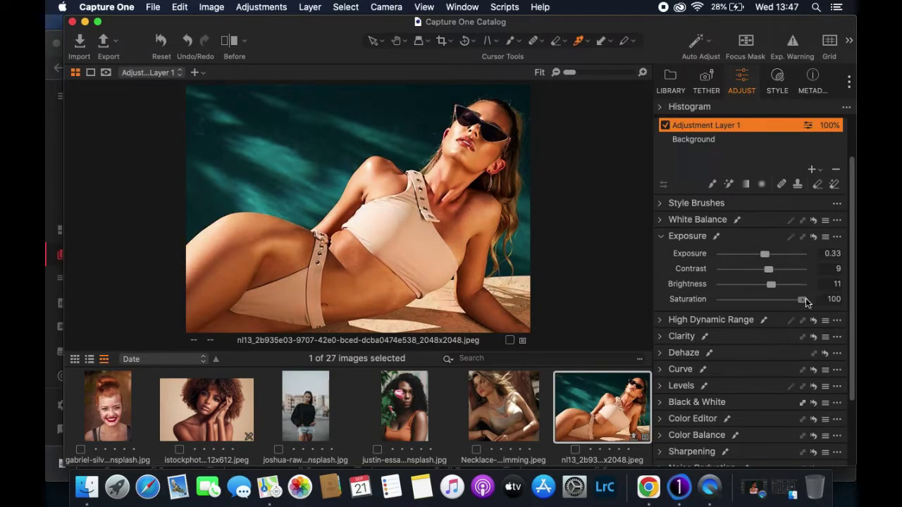
scroll(466, 210, up, 5)
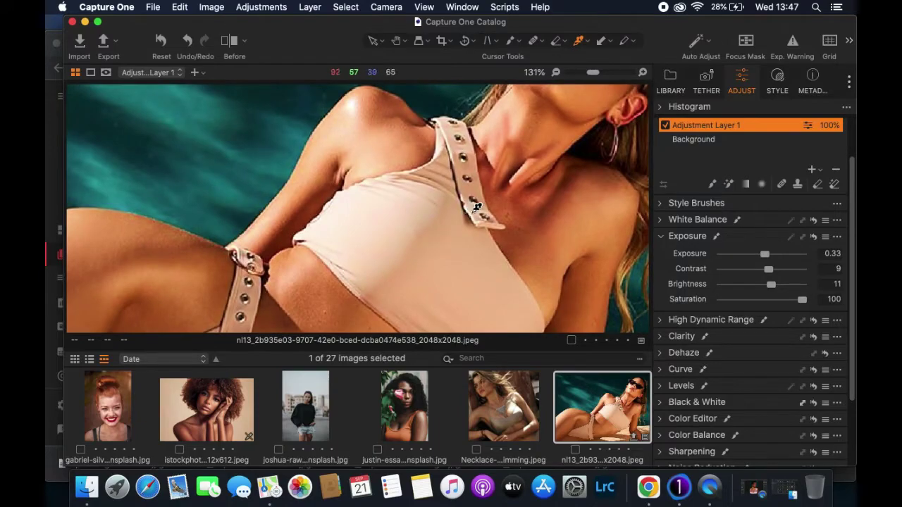
scroll(495, 195, up, 3)
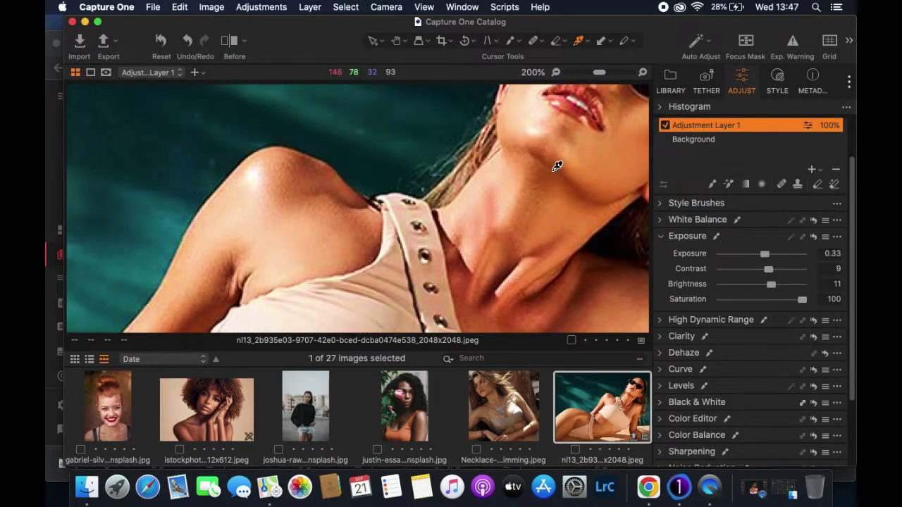
scroll(553, 168, down, 8)
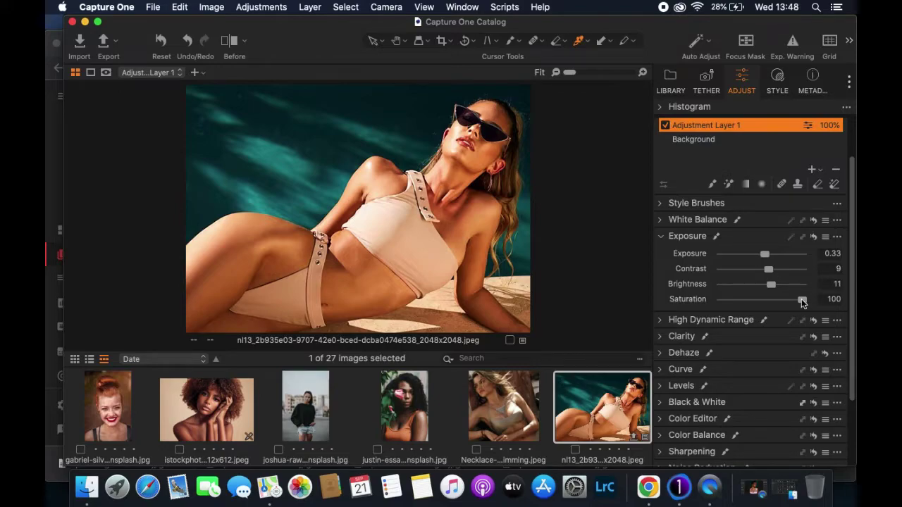
drag(802, 301, 782, 300)
click(233, 48)
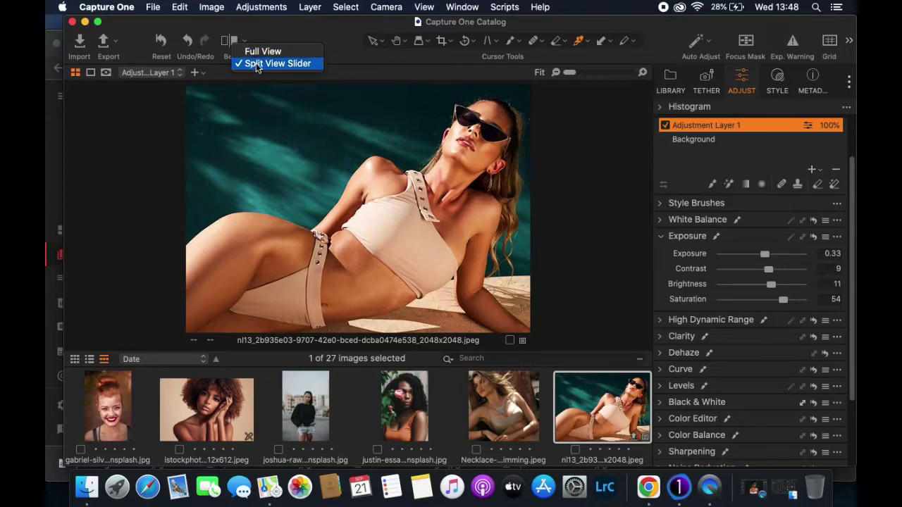
click(227, 43)
click(226, 44)
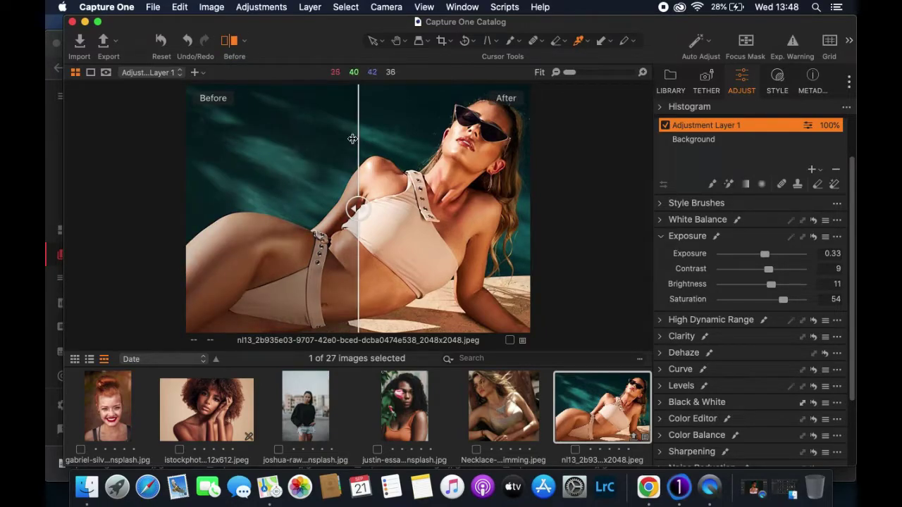
drag(358, 203, 103, 307)
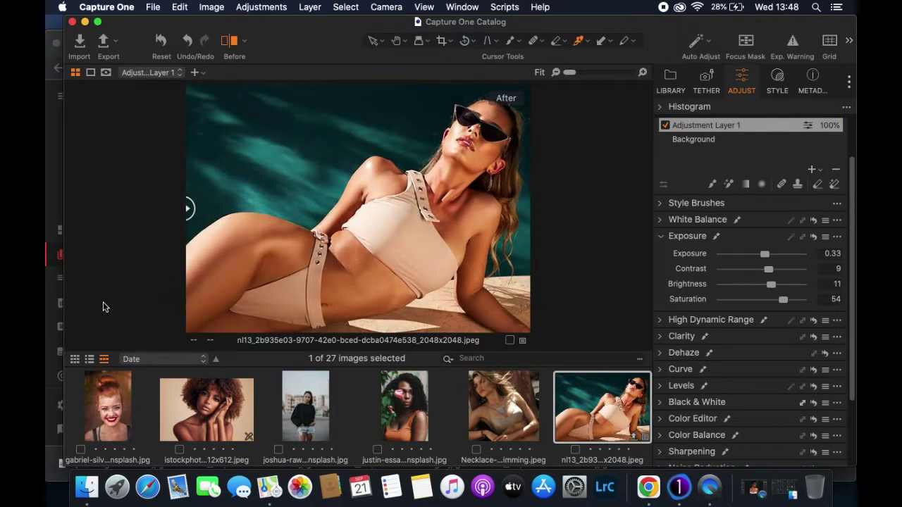
click(661, 237)
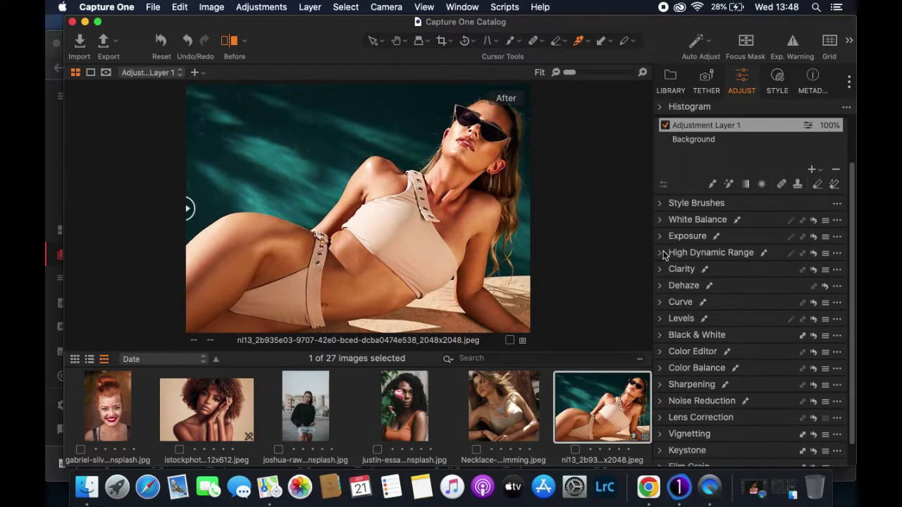
In High Dynamic Range, drag Highlight and White down to -100
click(661, 252)
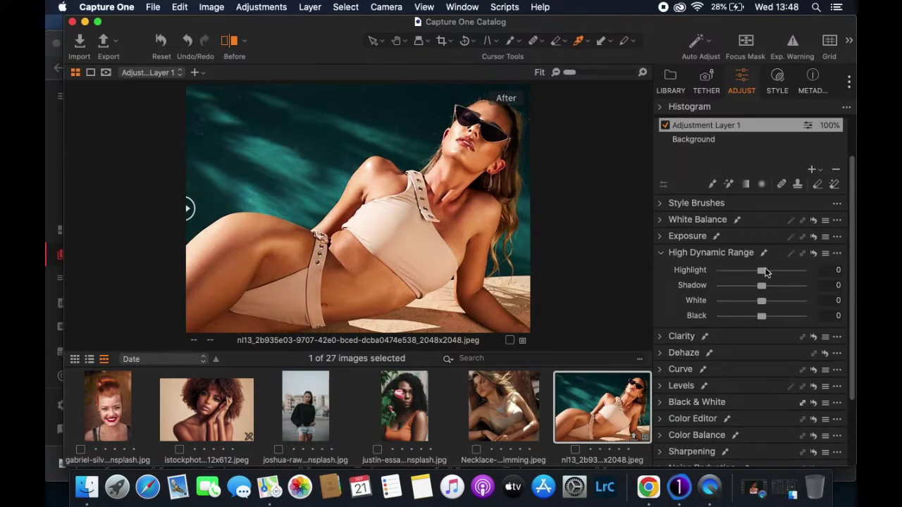
drag(763, 273, 721, 279)
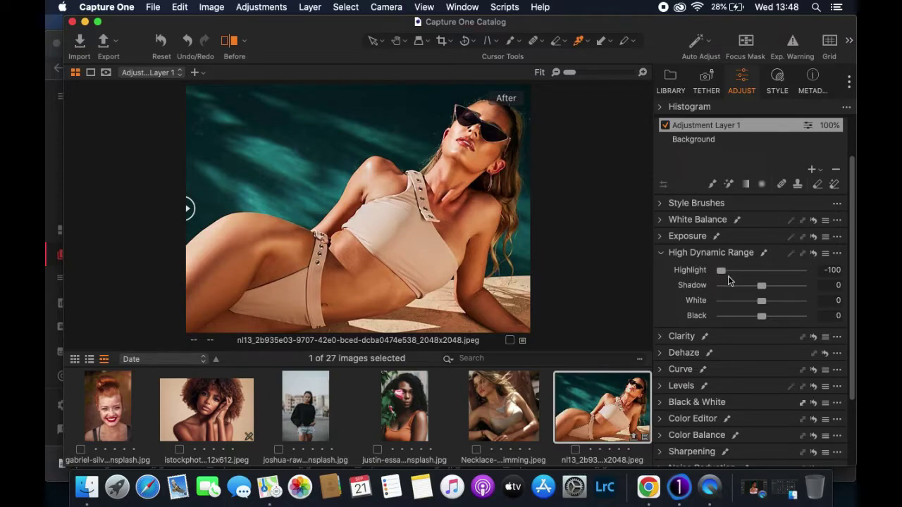
drag(761, 301, 692, 303)
Try the Black slider at 100, then bring it back to around 23
drag(761, 316, 822, 317)
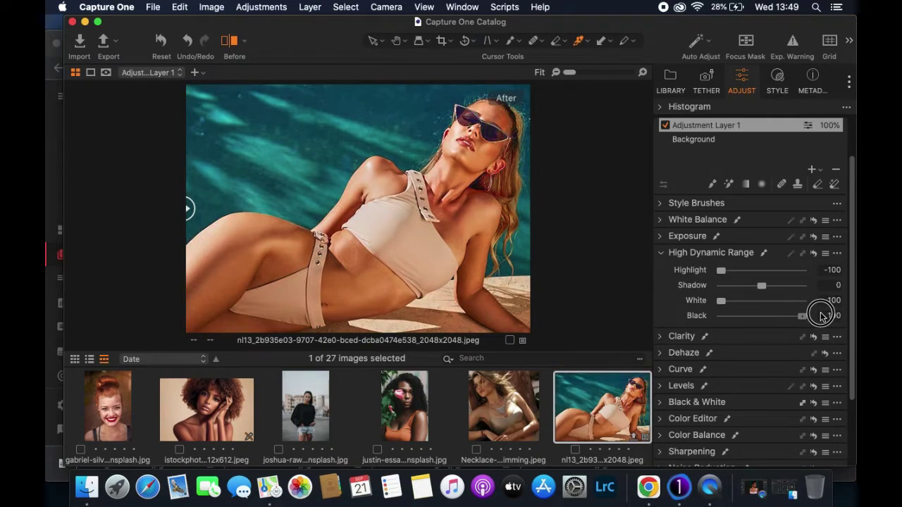
drag(822, 316, 821, 317)
click(423, 121)
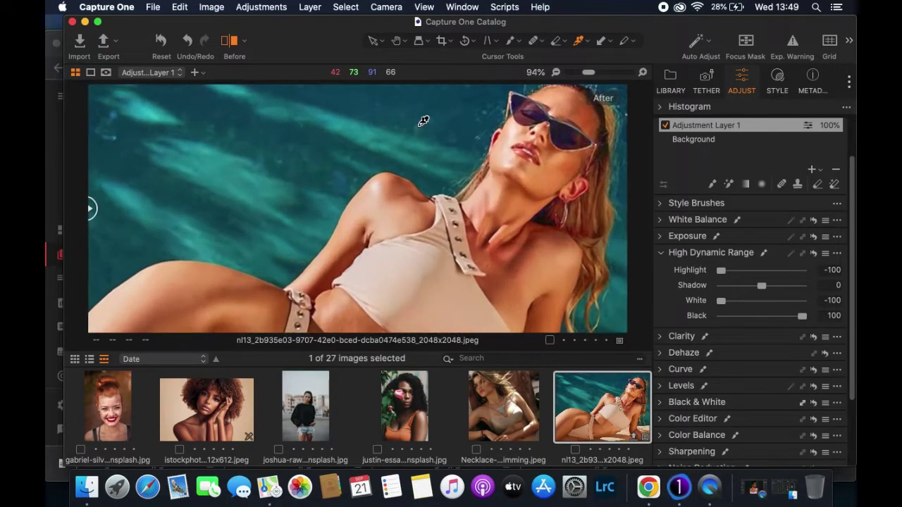
click(489, 140)
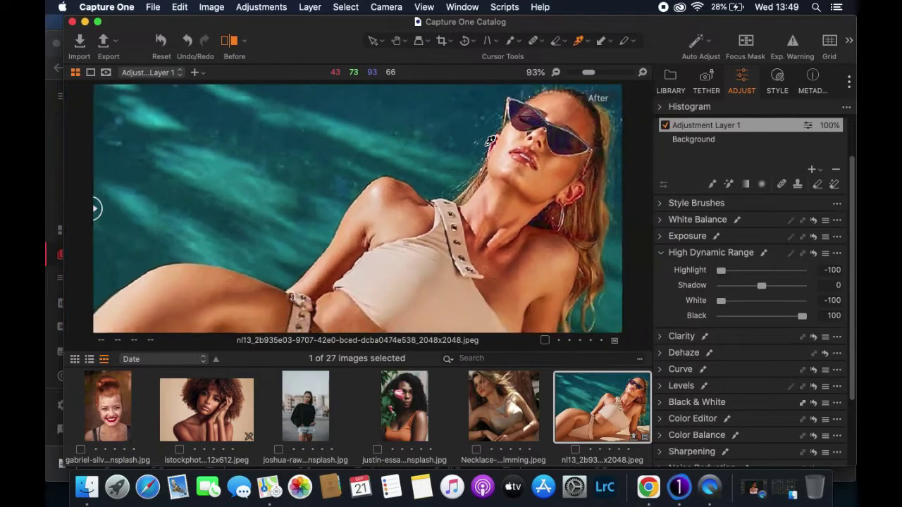
click(489, 141)
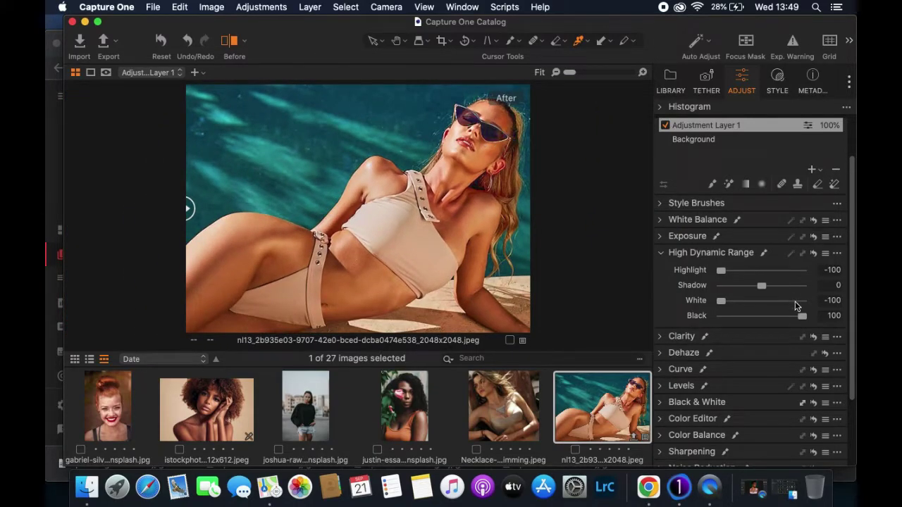
drag(802, 319, 762, 319)
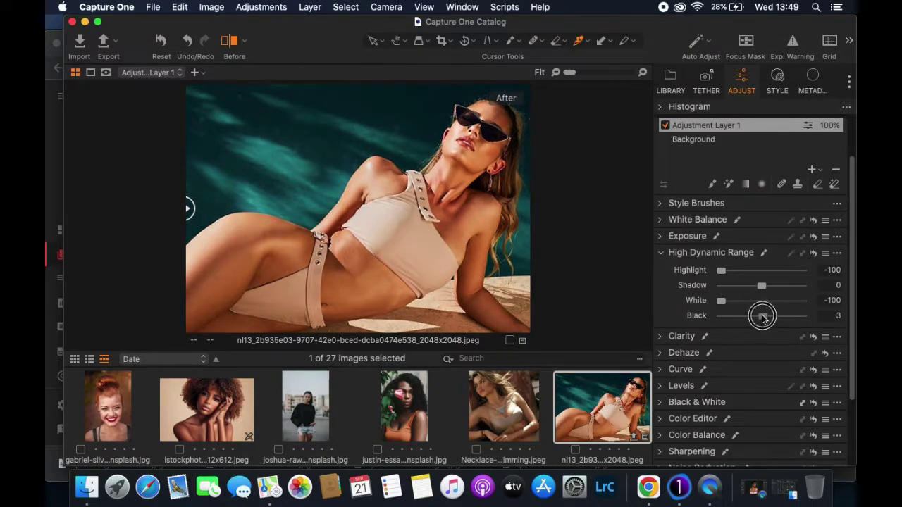
mouse_move(763, 318)
mouse_down()
mouse_move(713, 317)
mouse_move(770, 318)
mouse_up()
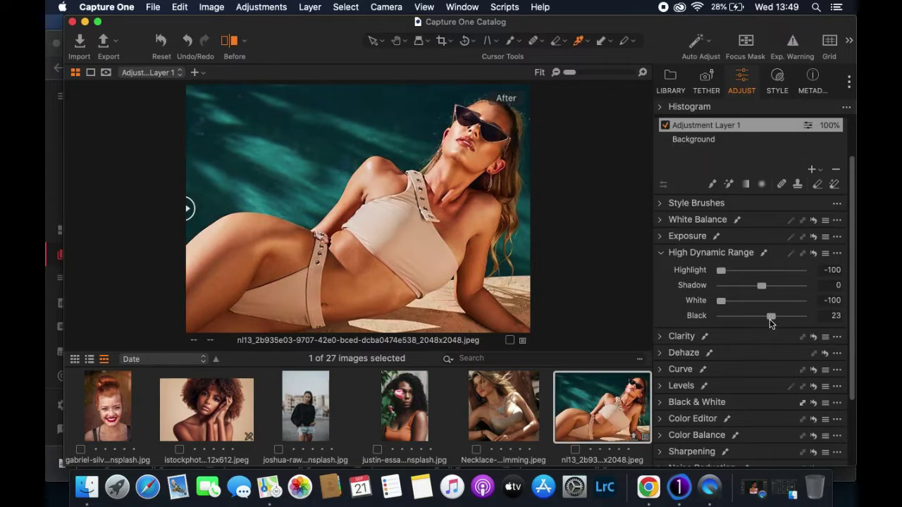
Settle Black at -9 and compare the edit against the original with the split
scroll(496, 149, up, 3)
scroll(521, 141, up, 2)
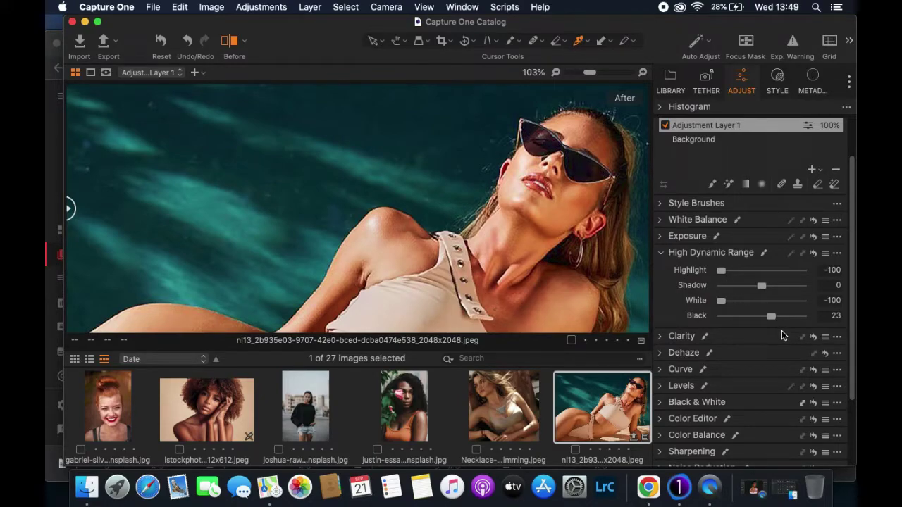
drag(771, 316, 767, 320)
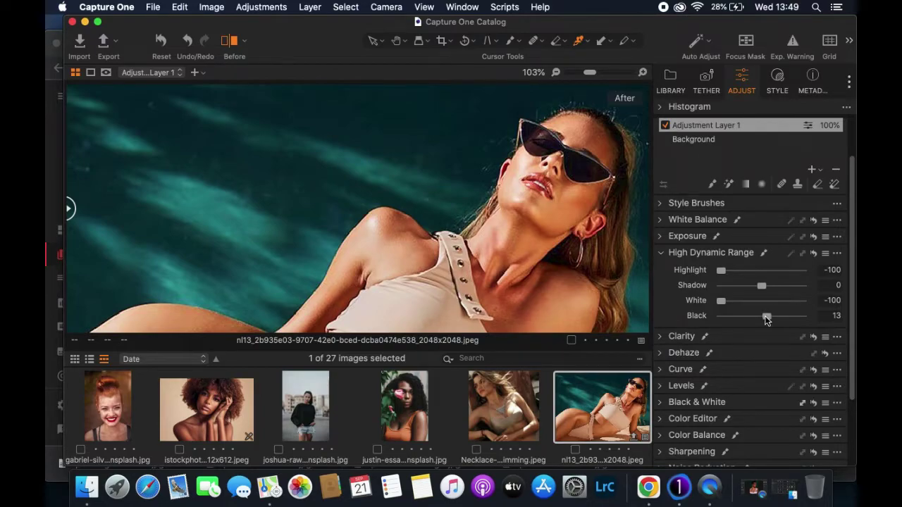
click(496, 205)
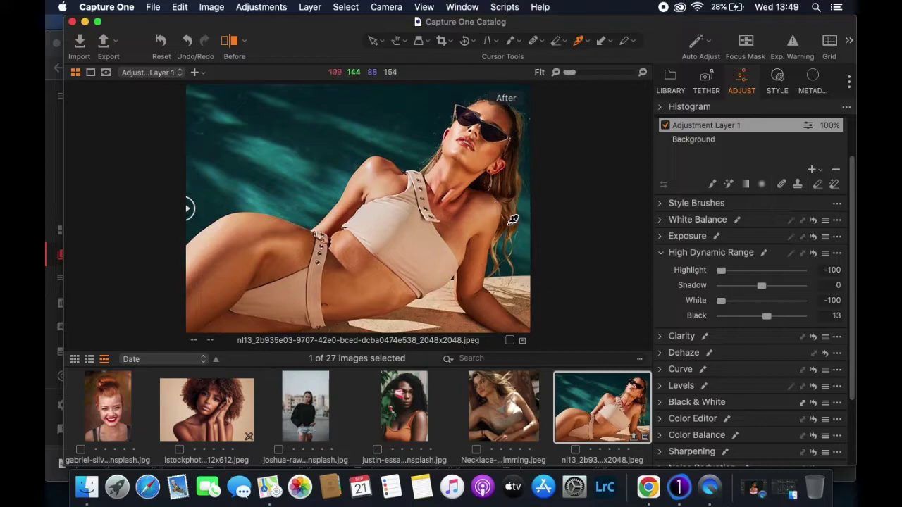
drag(766, 319, 769, 286)
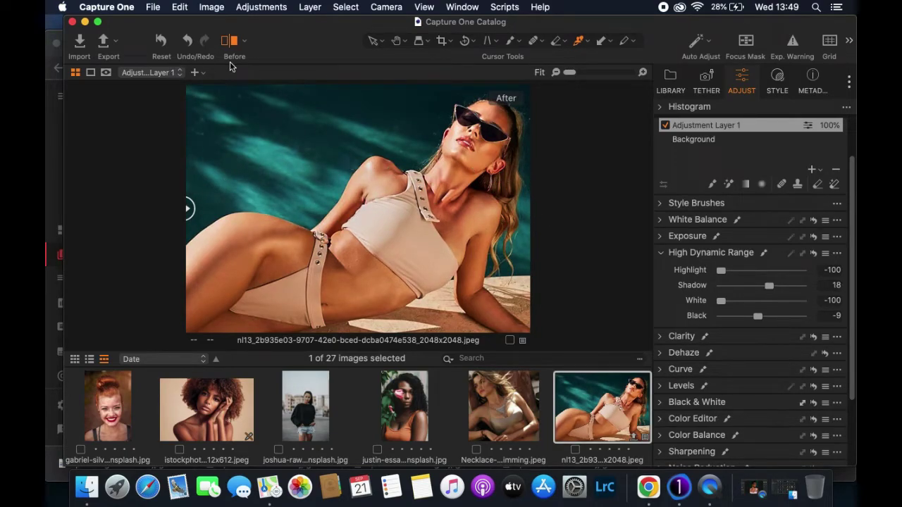
drag(187, 209, 130, 265)
click(661, 255)
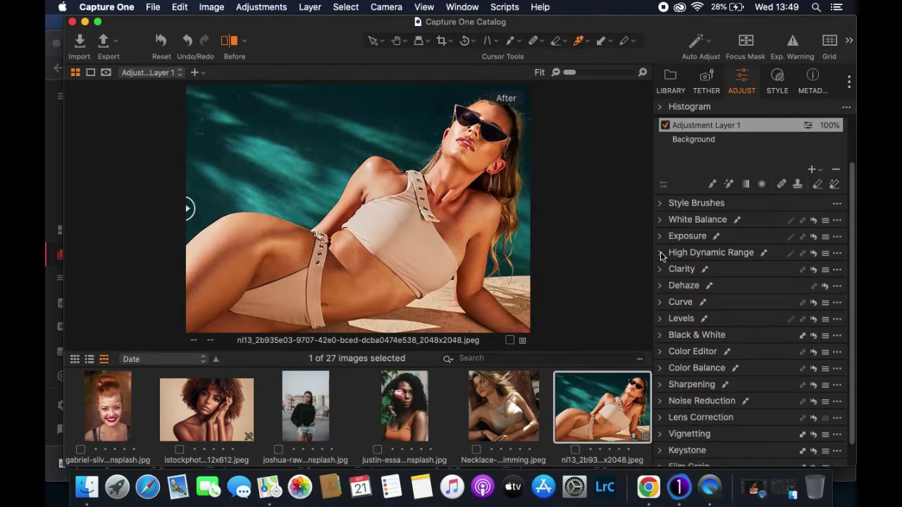
Preview the Clarity tool with Clarity pushed to 100
click(661, 272)
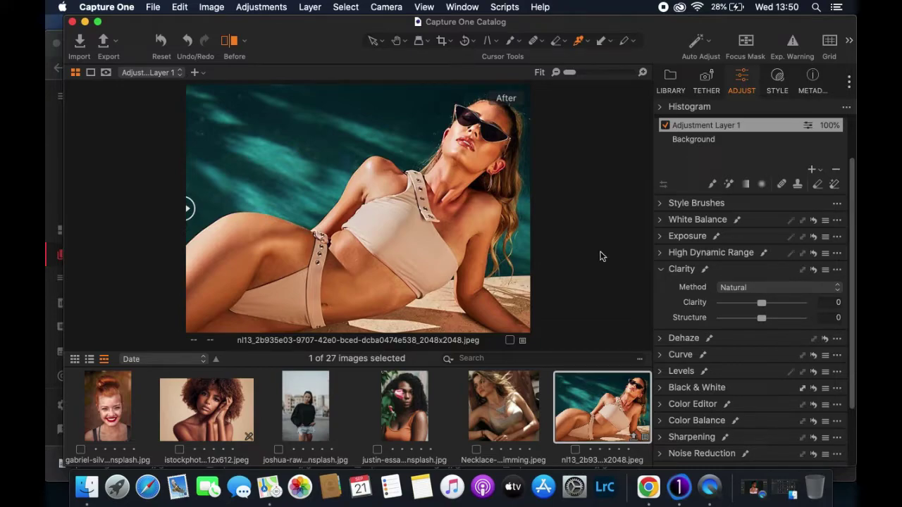
scroll(489, 189, up, 5)
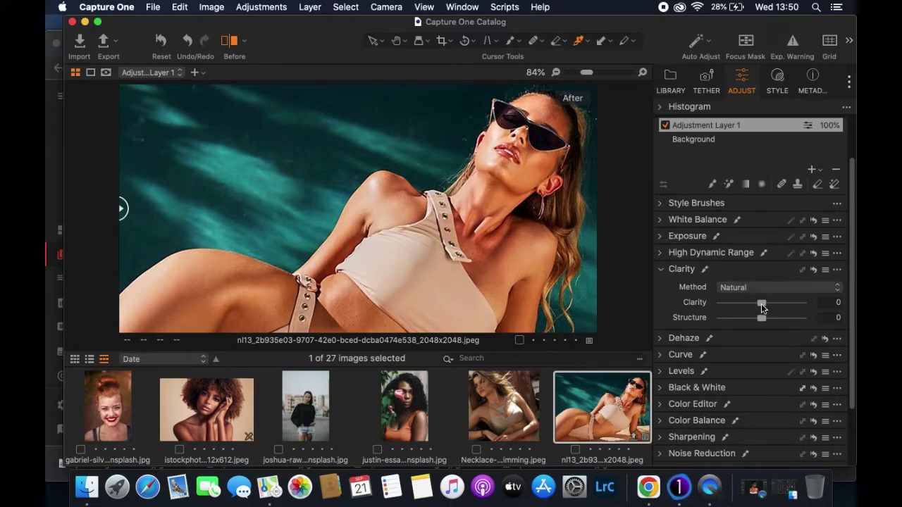
click(763, 305)
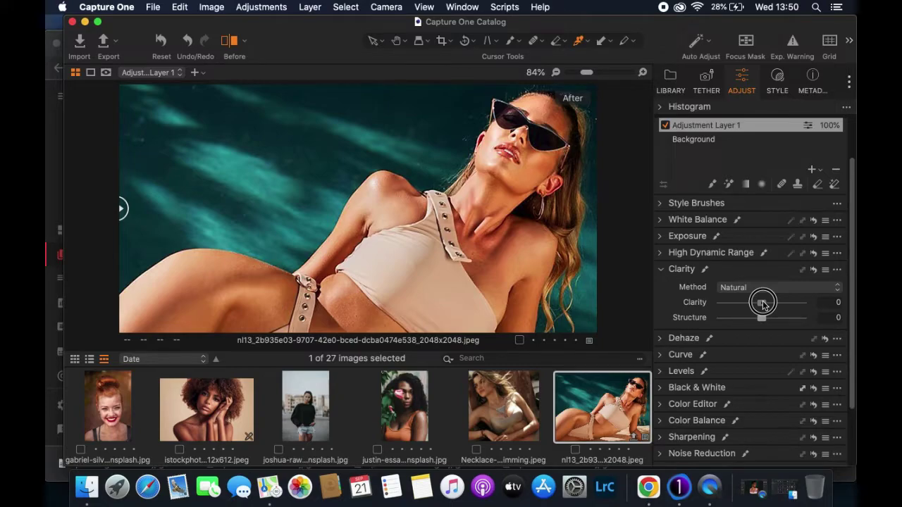
drag(762, 303, 815, 307)
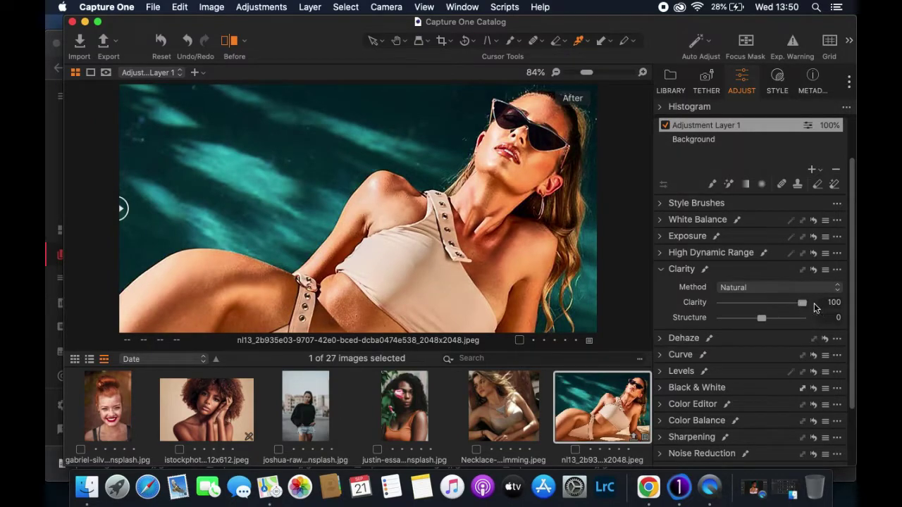
Reset Clarity to 0, then nudge it to a subtle 2
click(830, 303)
text(0)
key(Return)
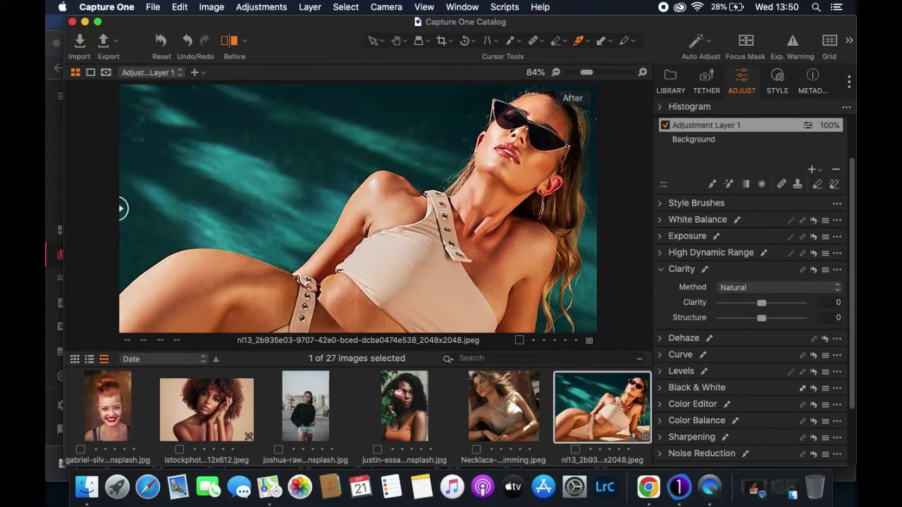
click(762, 305)
drag(762, 305, 763, 308)
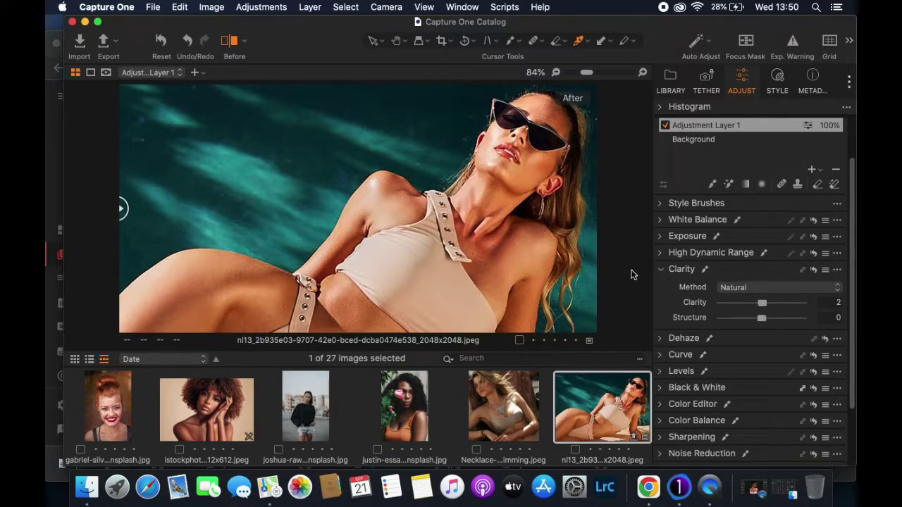
click(661, 270)
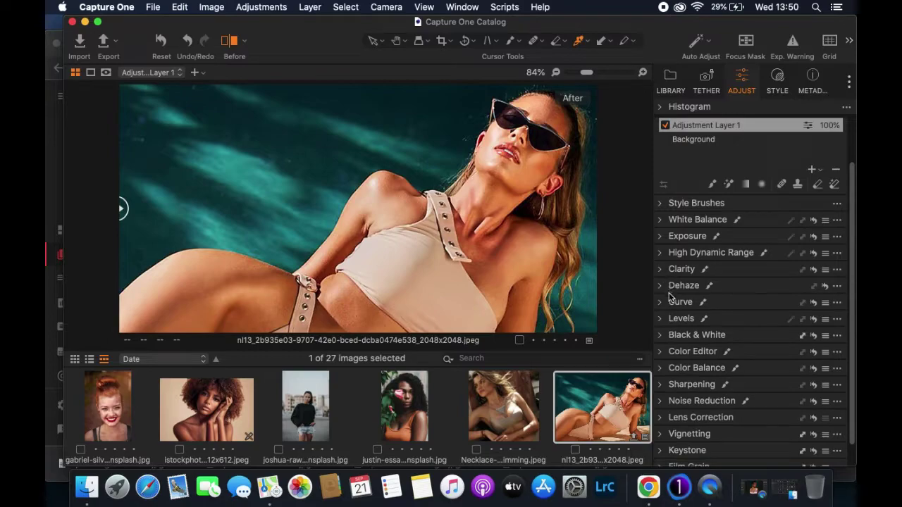
Set Levels black point to 4, white point to 250, and darken the midtones slightly
click(659, 321)
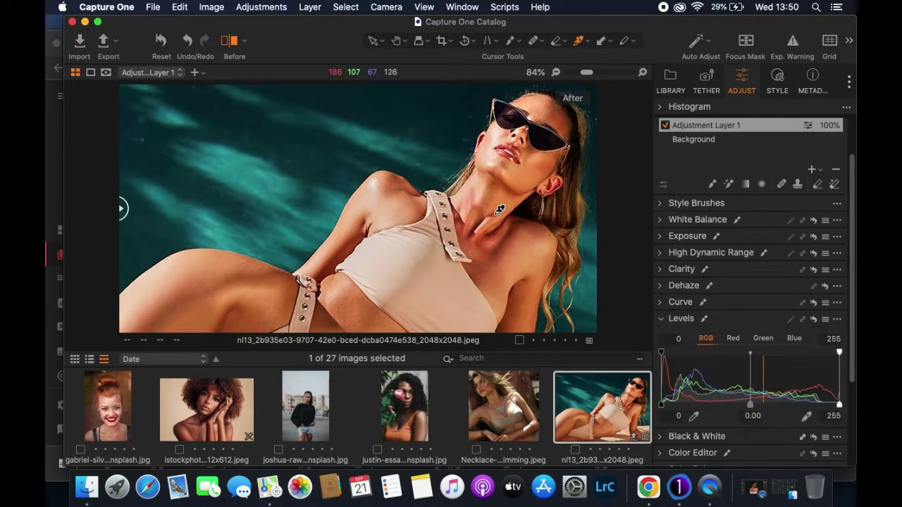
key(super+0)
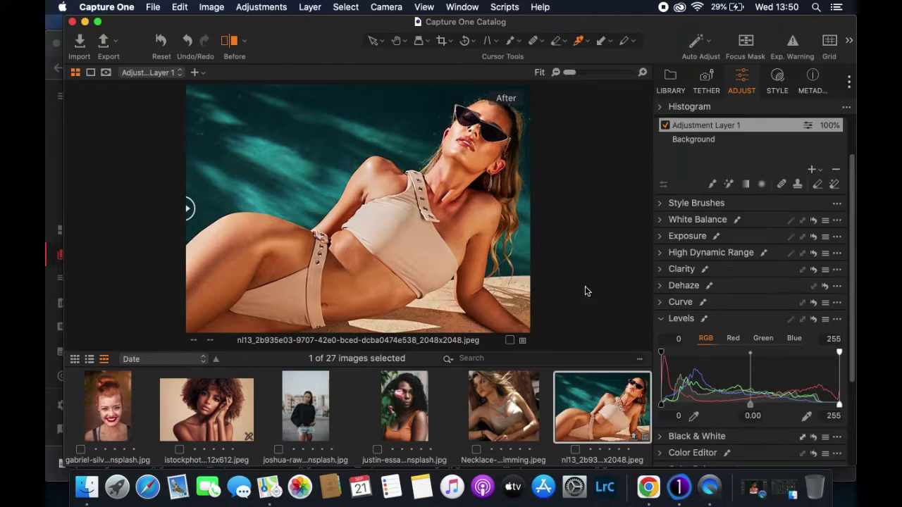
click(663, 406)
drag(662, 406, 667, 408)
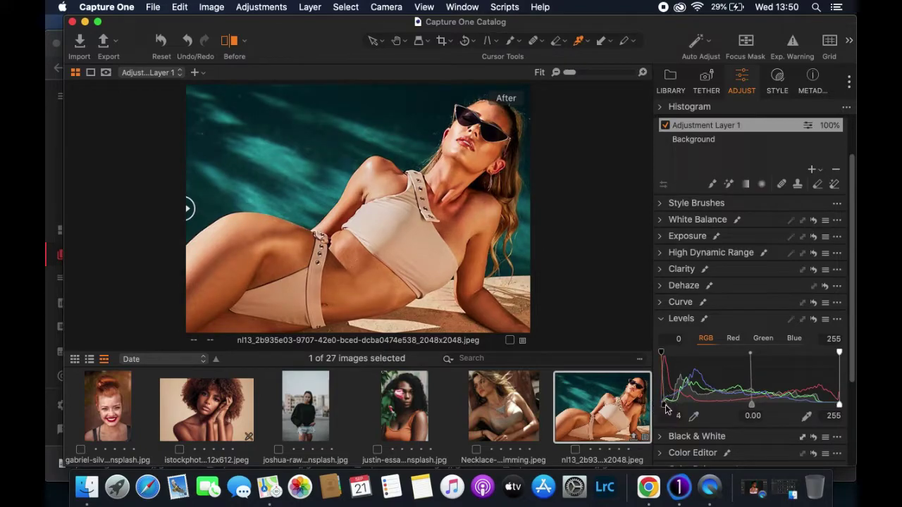
click(839, 408)
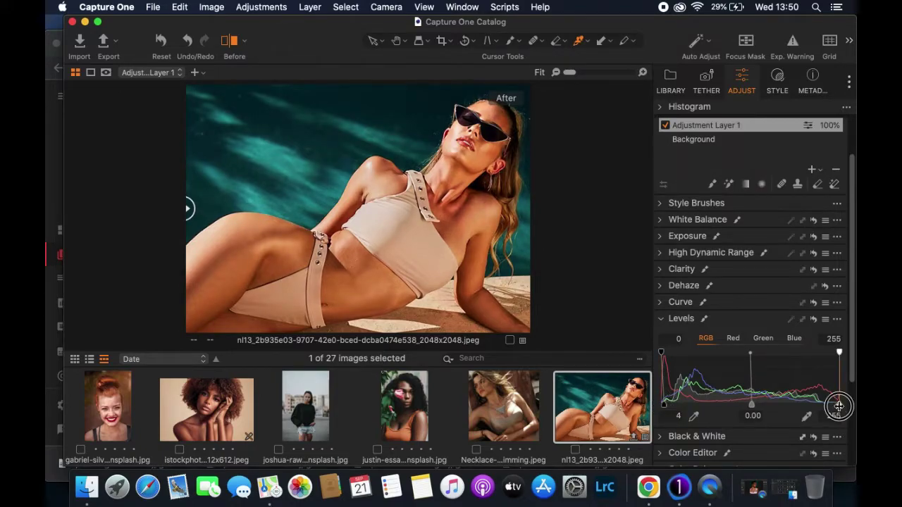
drag(839, 407, 833, 407)
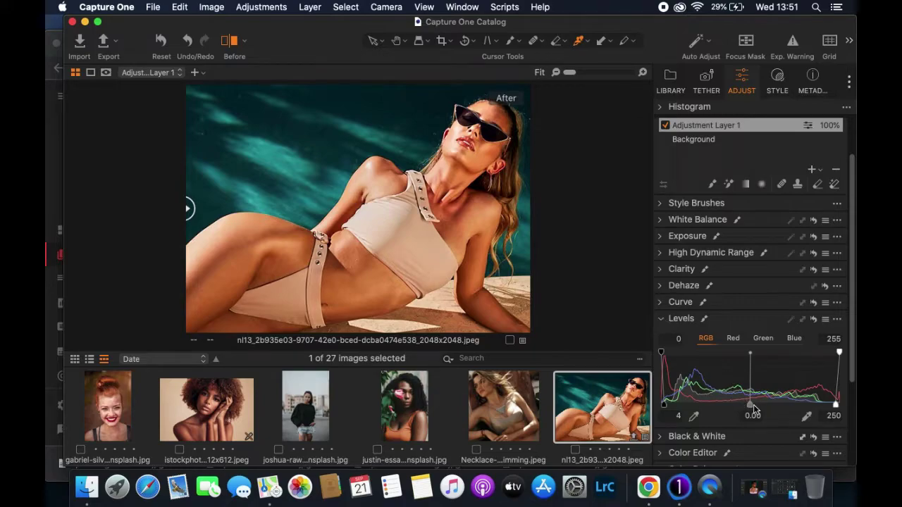
drag(750, 406, 746, 405)
click(661, 319)
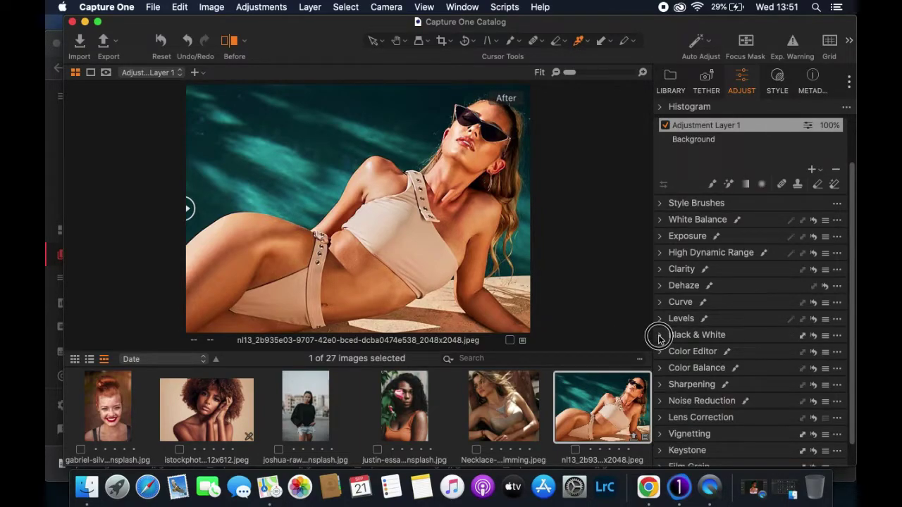
click(660, 335)
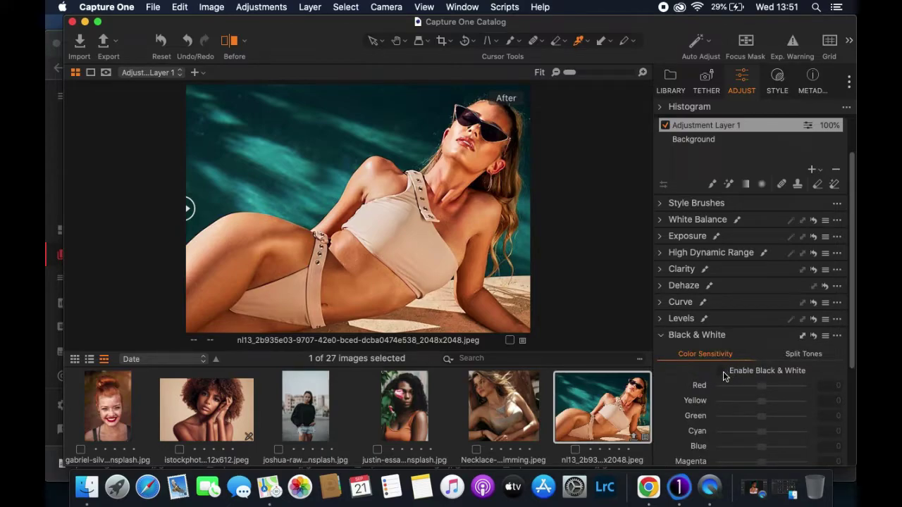
click(723, 373)
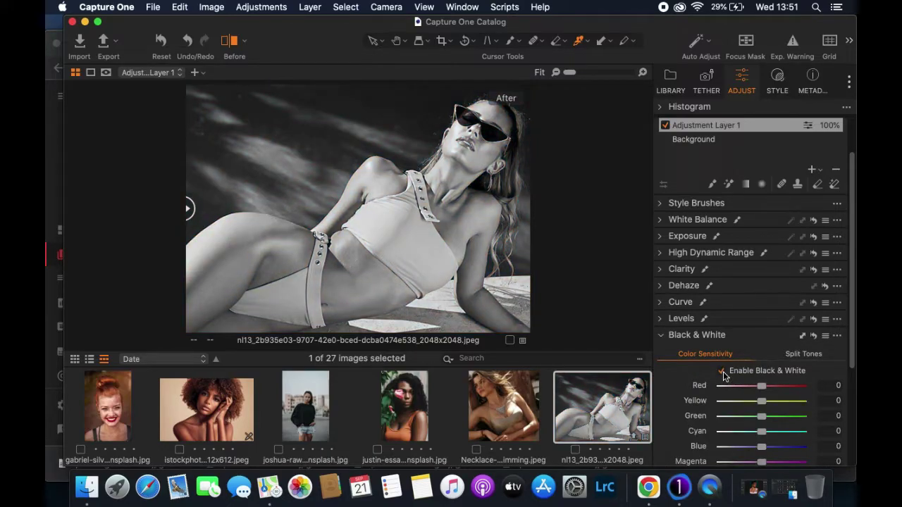
click(722, 373)
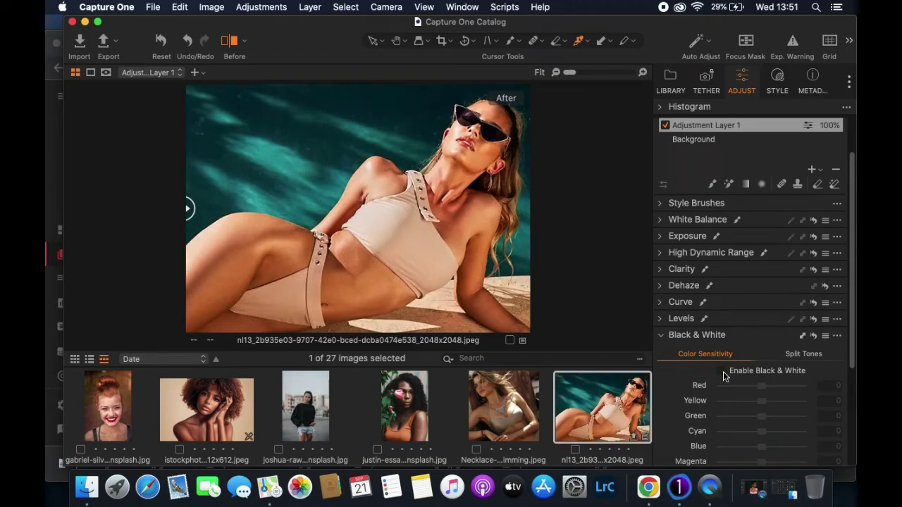
click(661, 336)
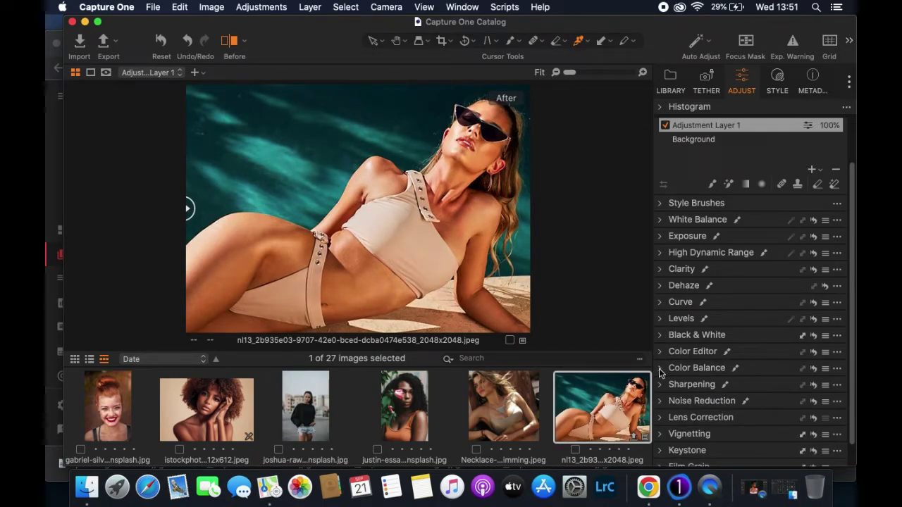
In Color Balance, nudge the Midtone wheel slightly to tint the midtones
click(660, 367)
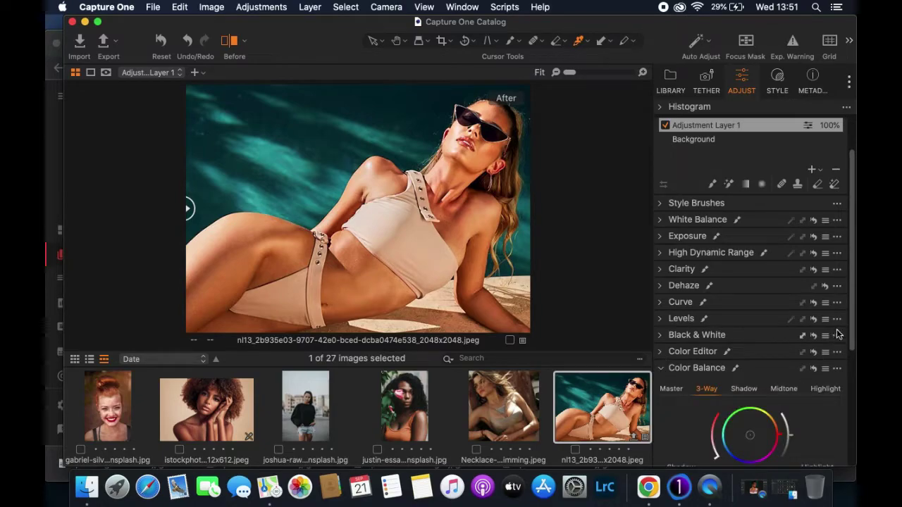
drag(848, 312, 852, 358)
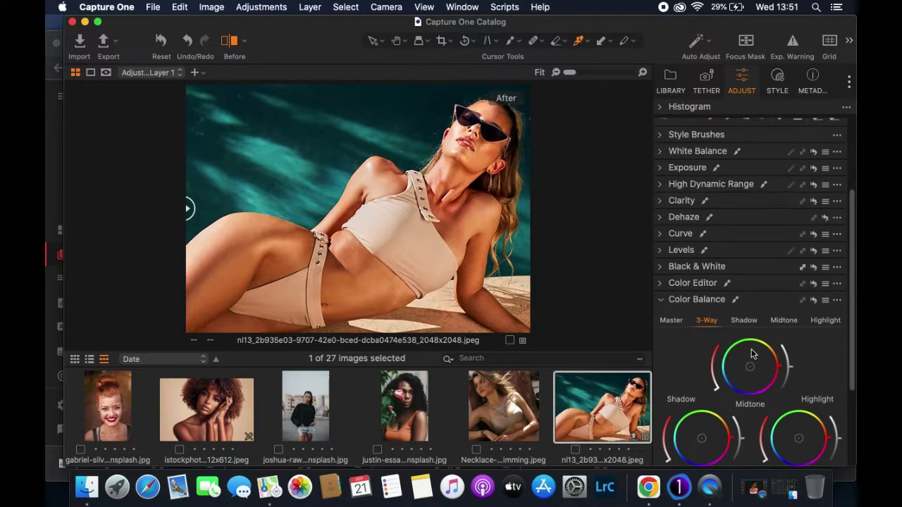
drag(753, 369, 754, 364)
In Sharpening, set Amount to 1 by entering the value directly
click(662, 299)
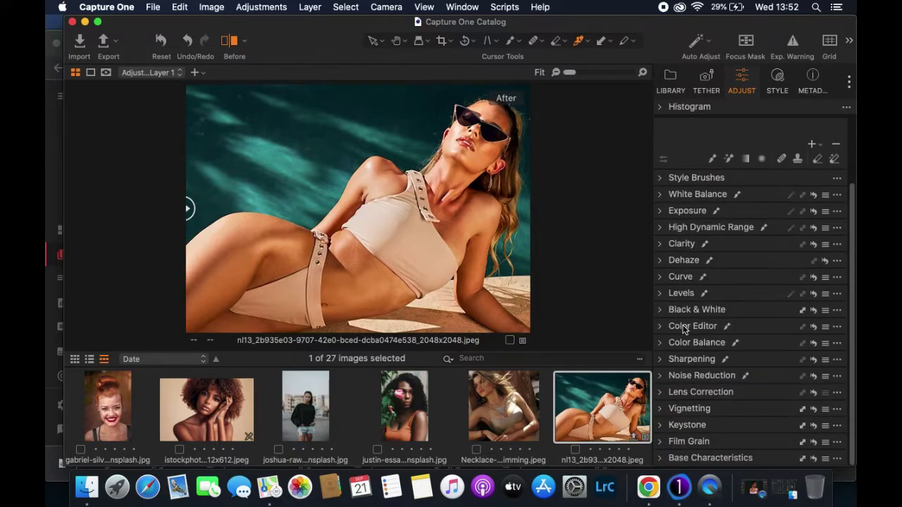
click(666, 358)
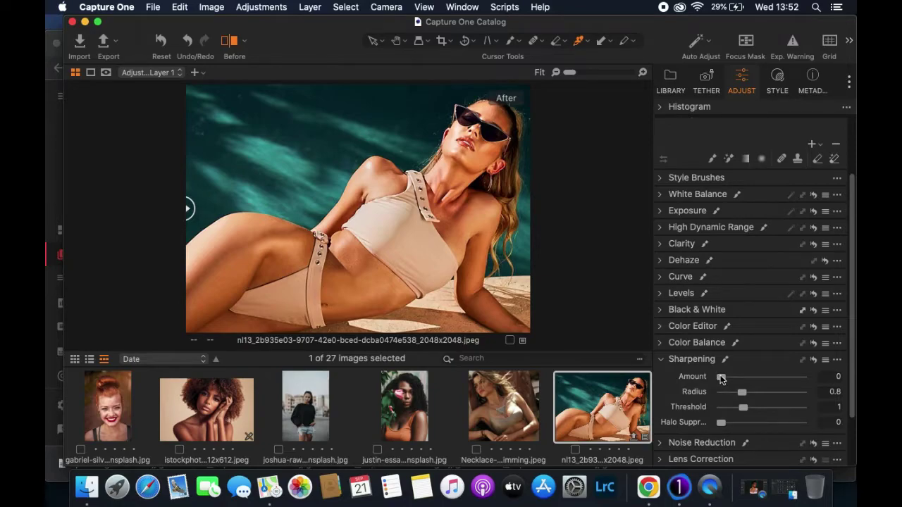
mouse_move(720, 379)
mouse_down()
mouse_move(804, 370)
mouse_move(720, 381)
mouse_up()
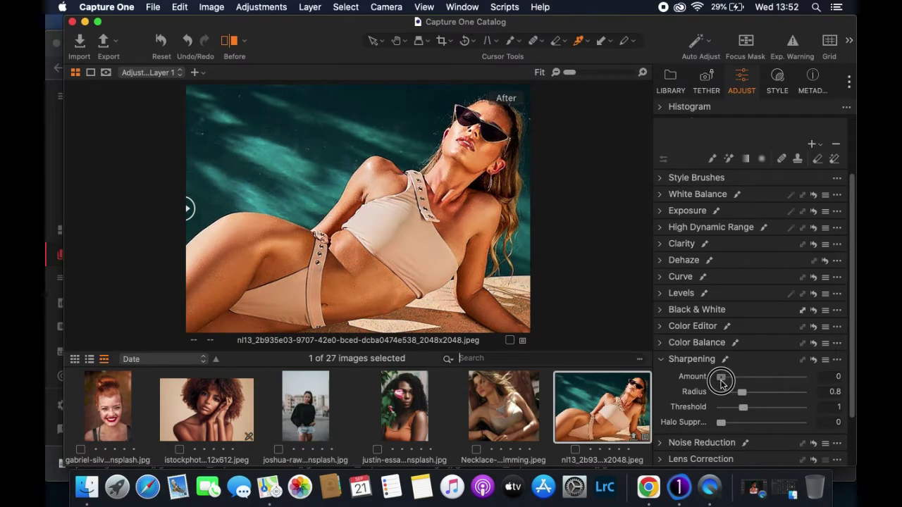
drag(720, 380, 721, 381)
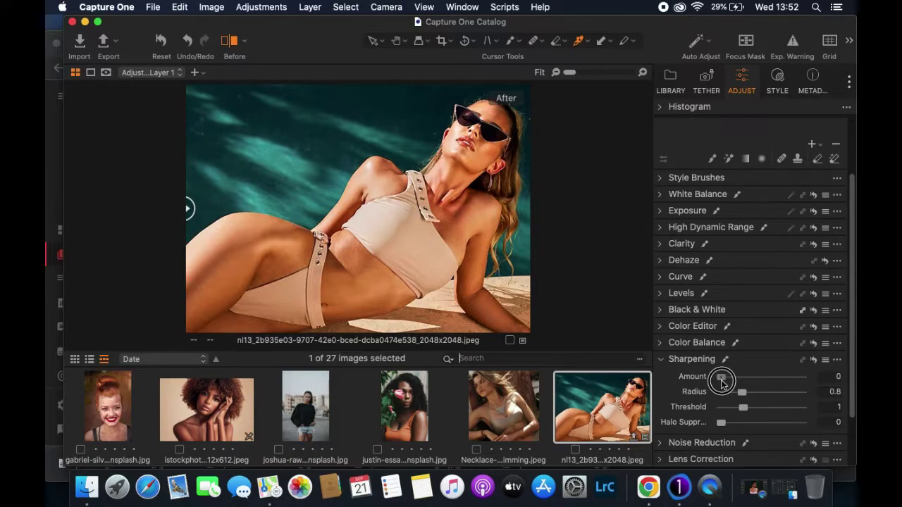
drag(721, 380, 721, 380)
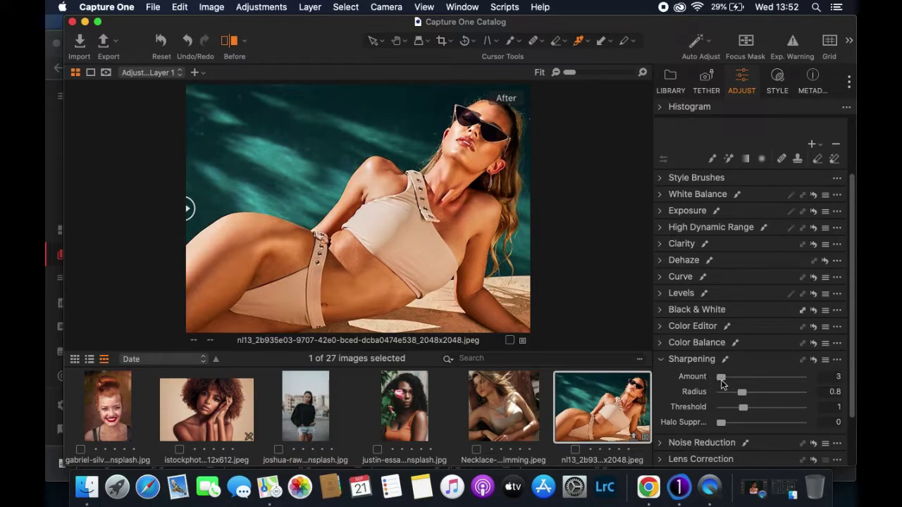
click(832, 378)
text(1)
key(Return)
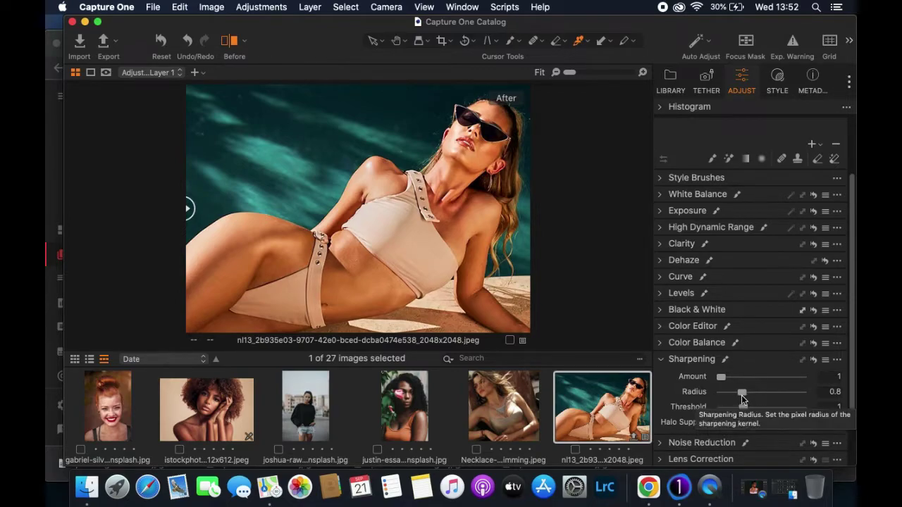
Set the sharpening Radius to 0.5 and zoom in on the model's neck to check
mouse_move(740, 395)
mouse_down()
mouse_move(793, 395)
mouse_move(736, 393)
mouse_up()
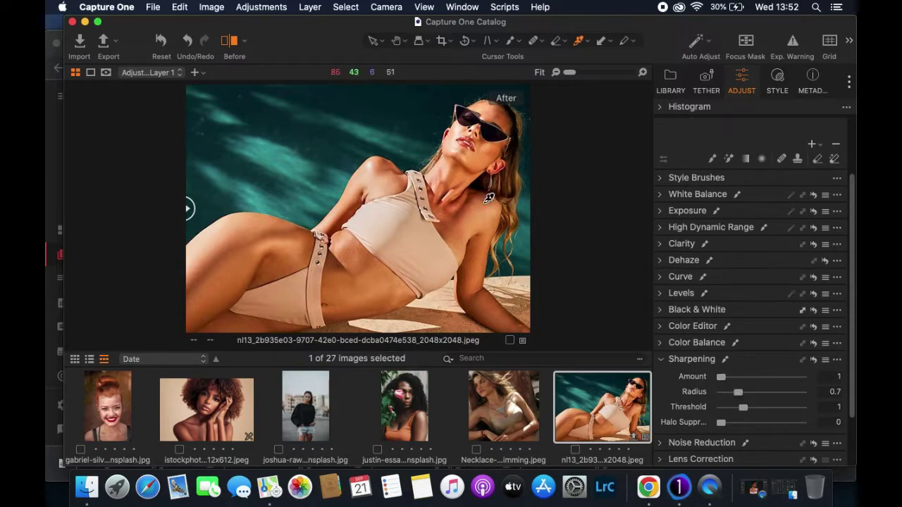
click(469, 184)
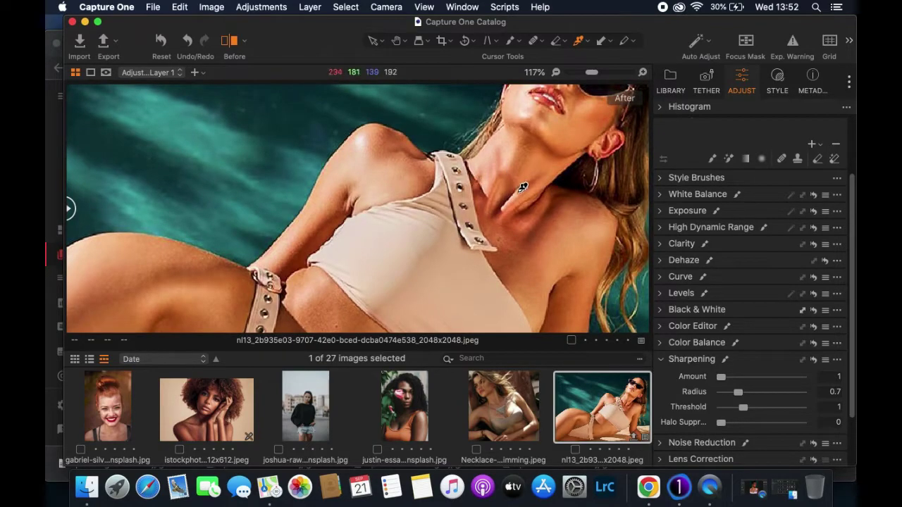
scroll(738, 393, up, 1)
scroll(737, 394, down, 3)
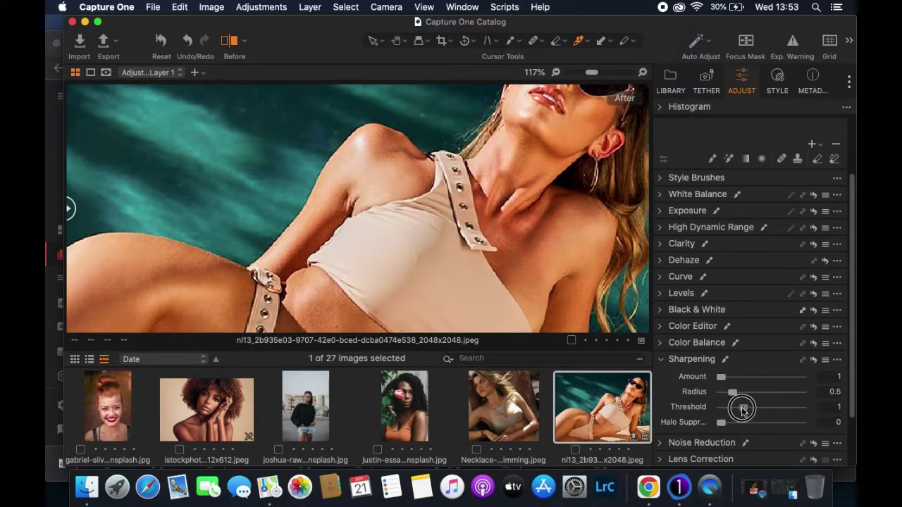
Adjust the sharpening Threshold to 0.7, then fit the photo in the viewer
mouse_move(741, 407)
mouse_down()
mouse_move(794, 406)
mouse_move(744, 407)
mouse_up()
scroll(557, 210, up, 3)
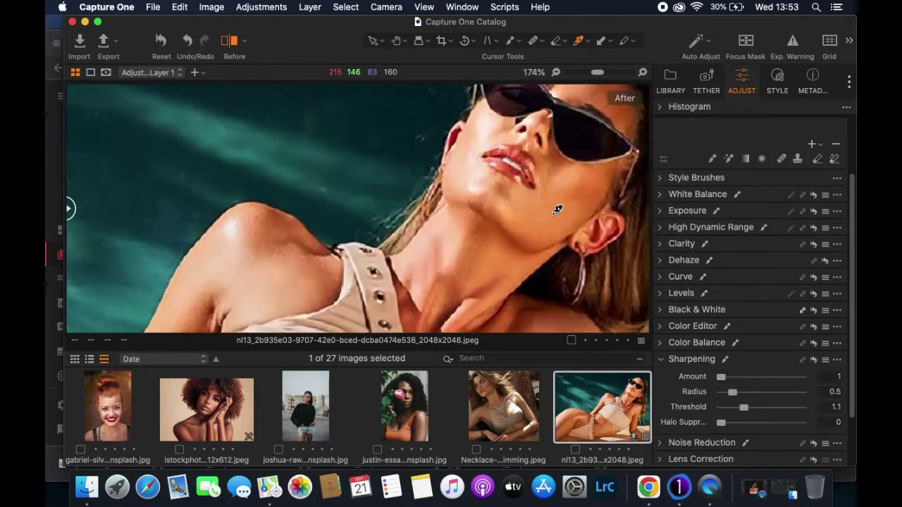
scroll(560, 190, up, 2)
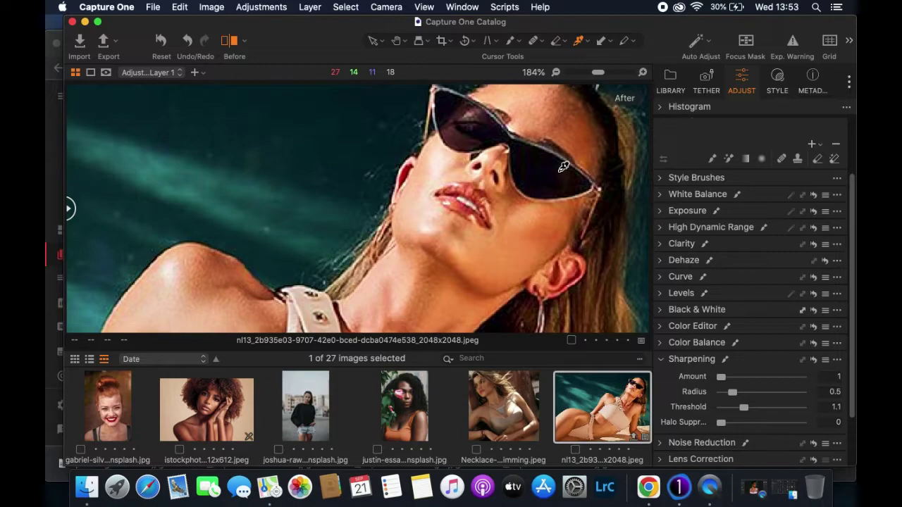
scroll(525, 167, down, 2)
scroll(521, 167, down, 3)
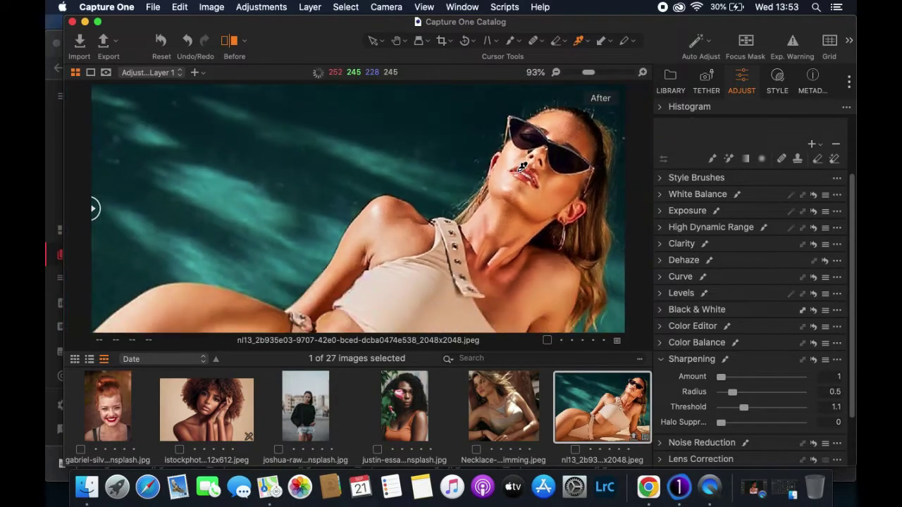
scroll(522, 167, down, 1)
drag(743, 409, 737, 408)
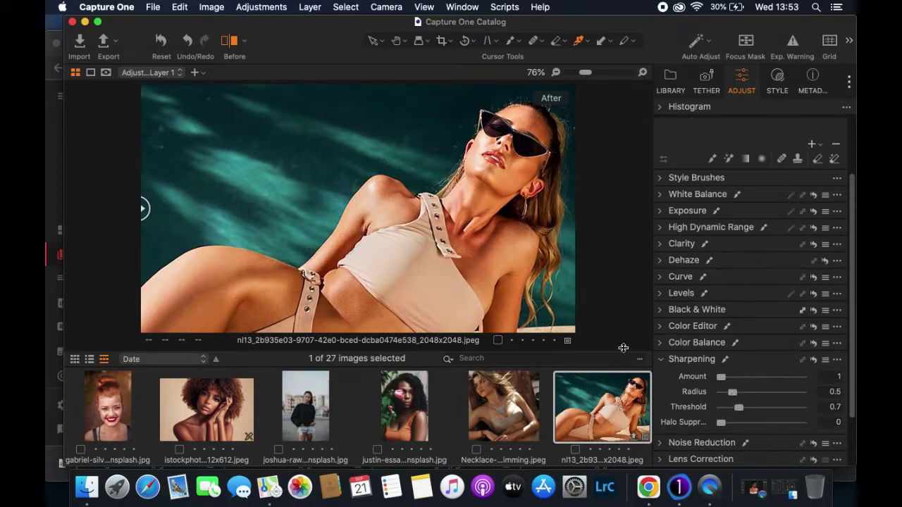
key(super+0)
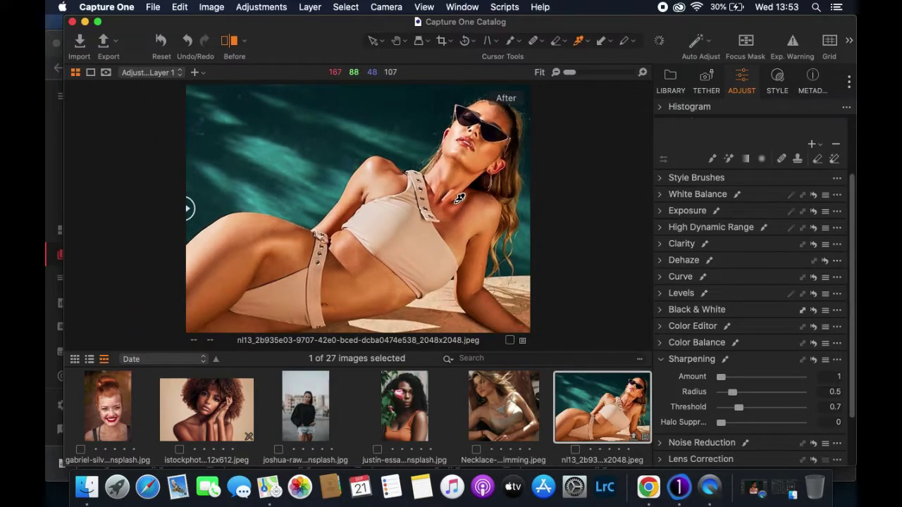
Collapse Sharpening and look over the Noise Reduction settings without changing them
click(661, 360)
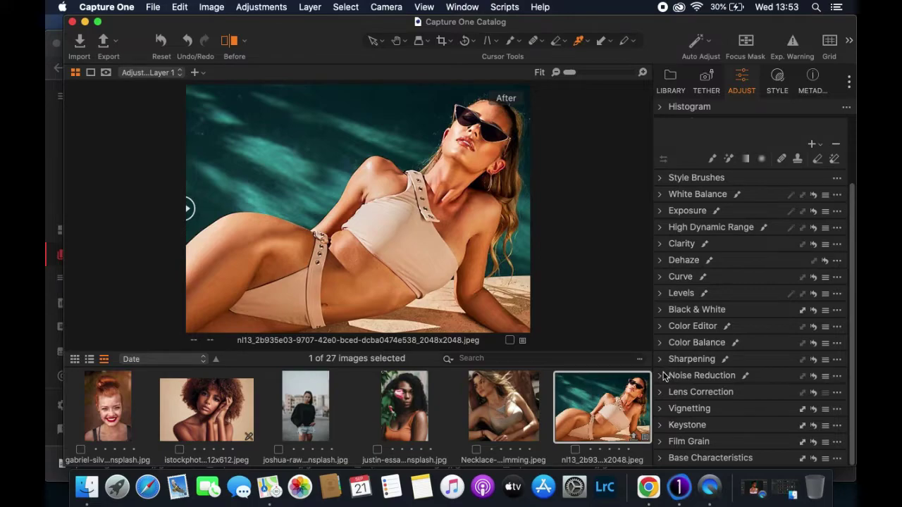
click(661, 376)
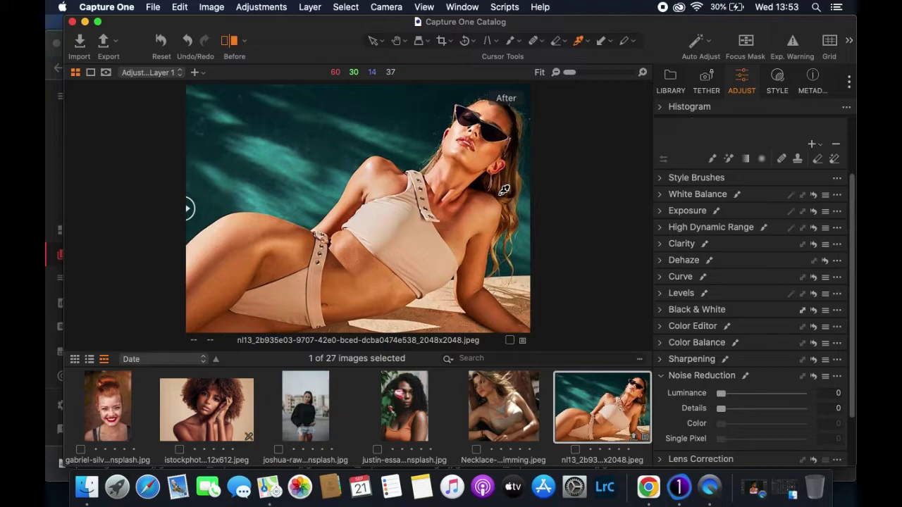
click(662, 377)
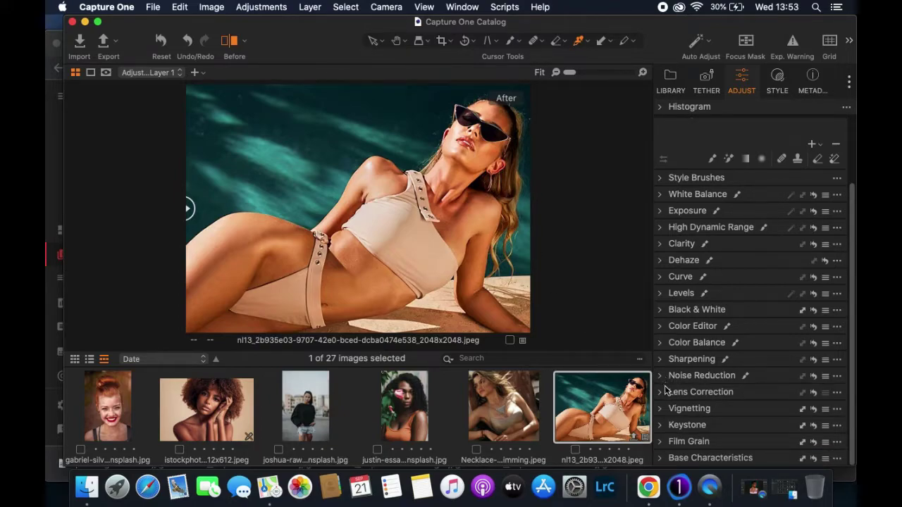
Turn on Diffraction Correction in Lens Correction, then collapse the tool
click(660, 393)
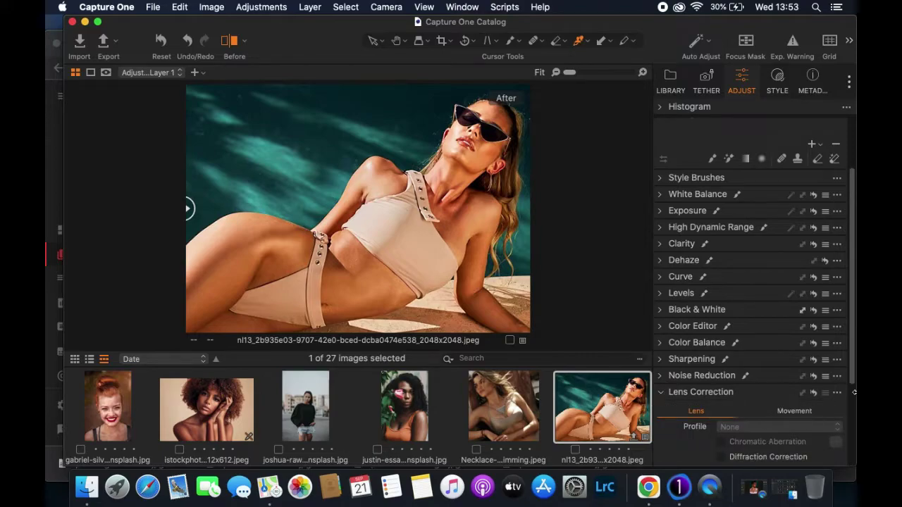
drag(852, 372, 826, 415)
click(723, 391)
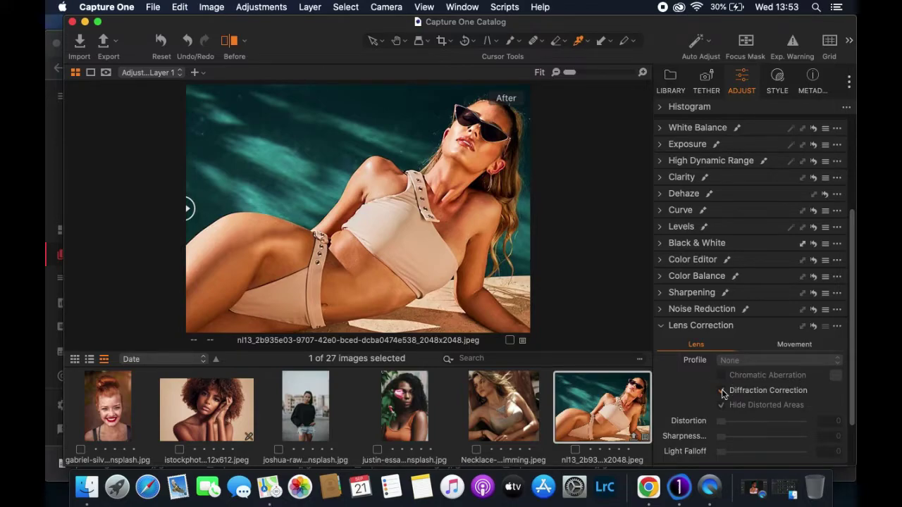
click(659, 326)
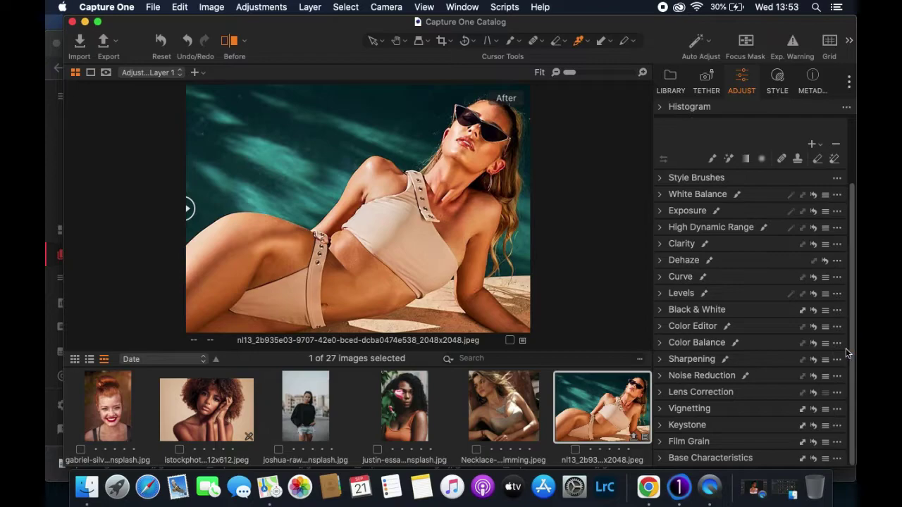
mouse_move(705, 393)
Apply a subtle -0.44 Vignetting Amount and compare with the before/after split
click(661, 409)
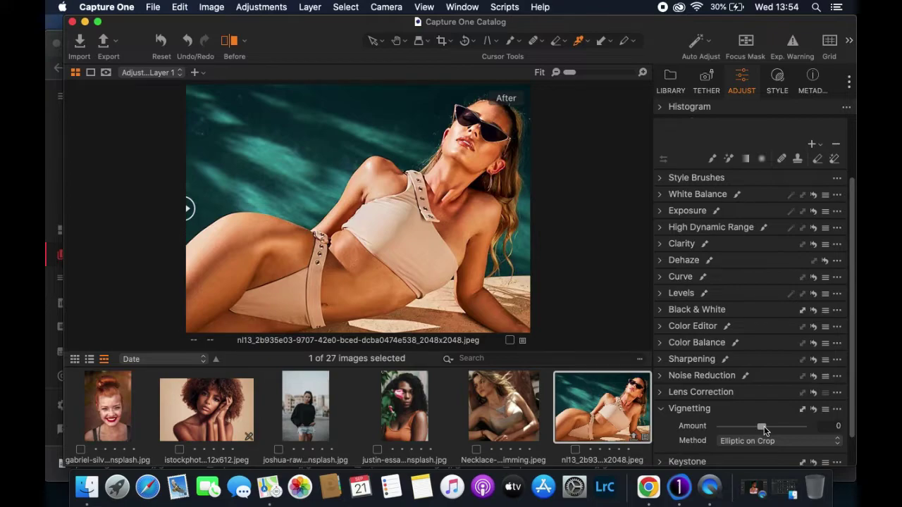
drag(764, 426, 751, 428)
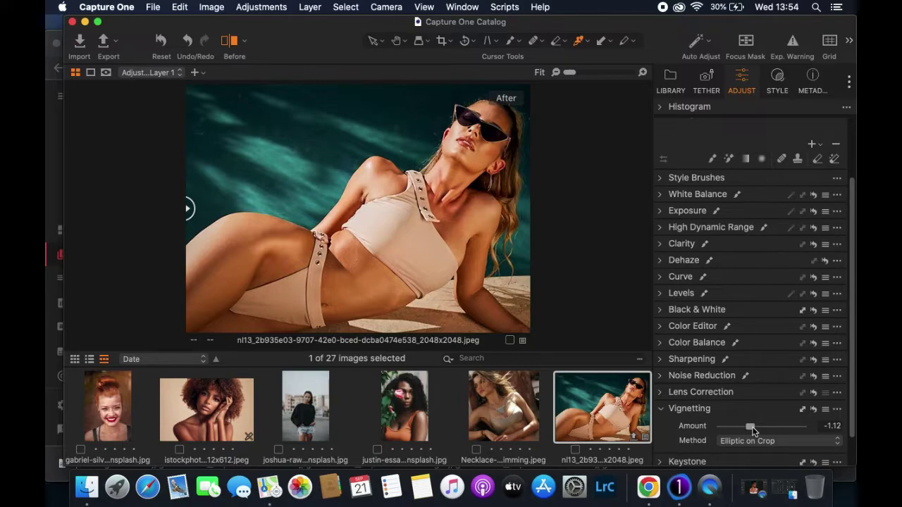
drag(753, 430, 673, 435)
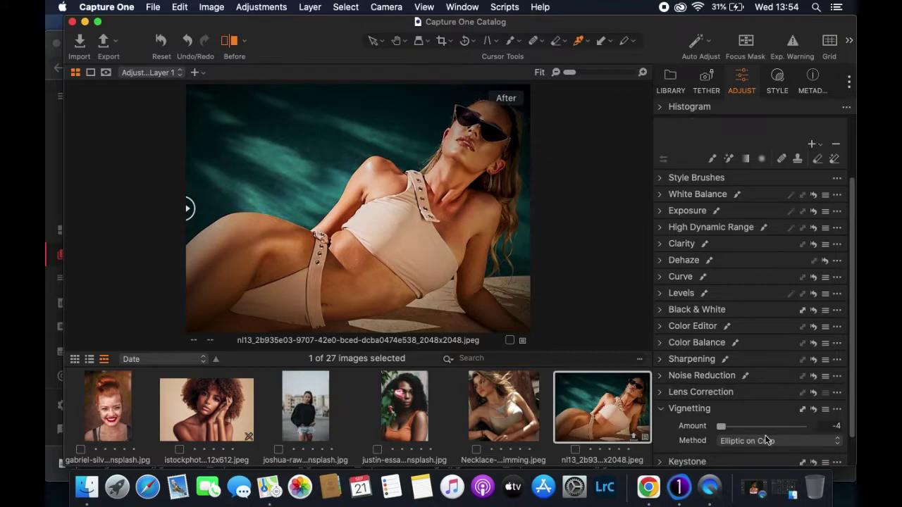
drag(723, 426, 759, 426)
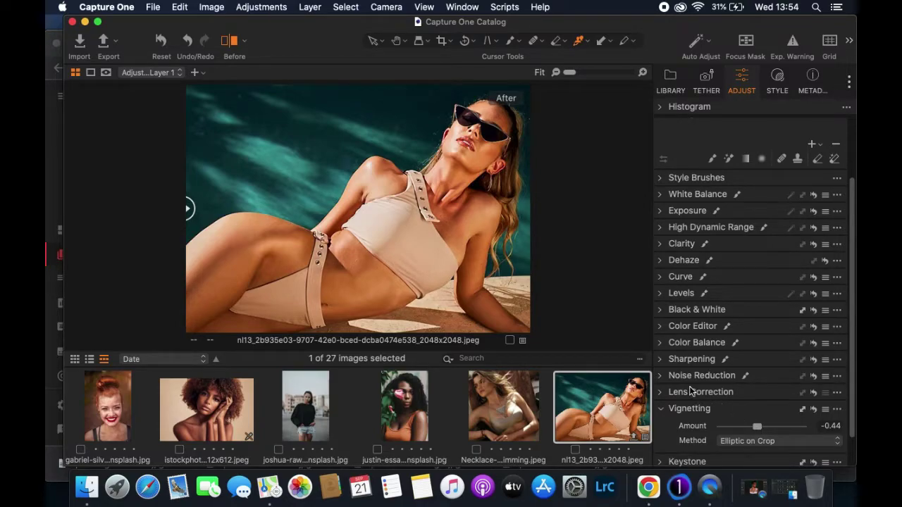
click(661, 410)
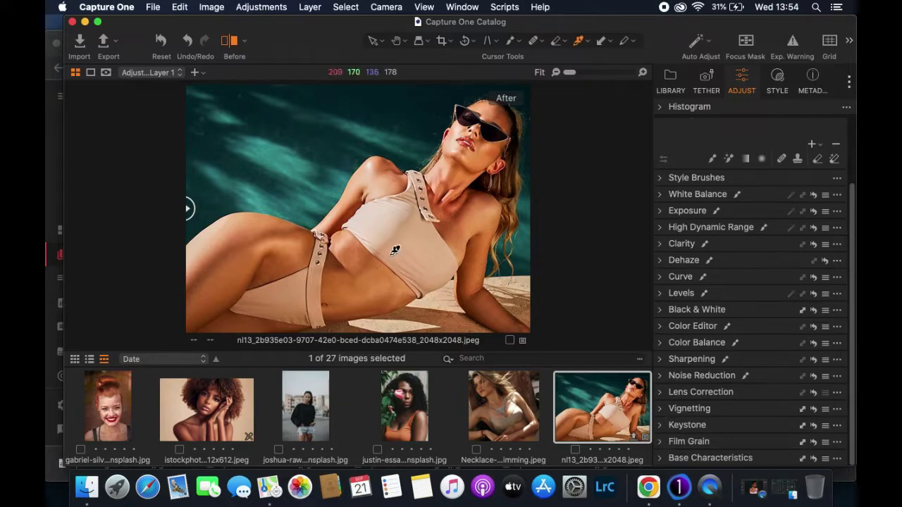
drag(189, 207, 169, 331)
Inspect Film Grain, leaving Impact at 0, and expand Base Characteristics
click(661, 441)
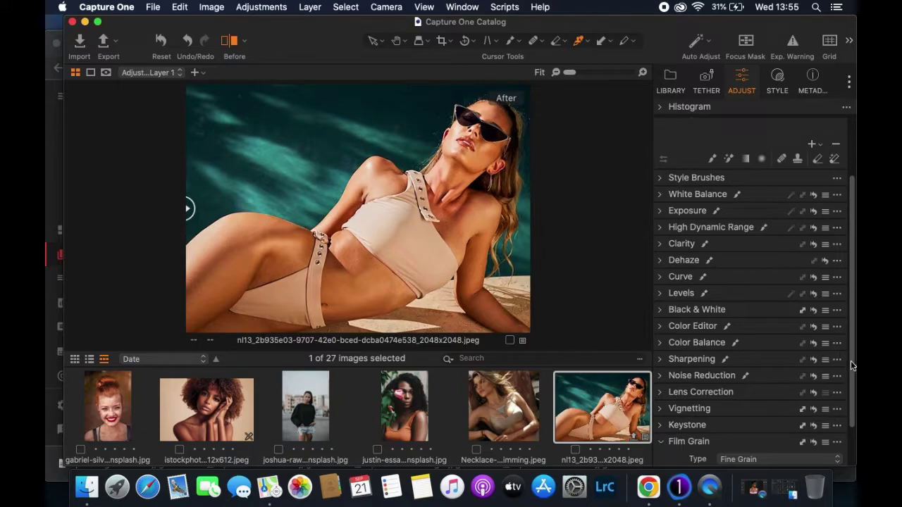
scroll(850, 363, down, 3)
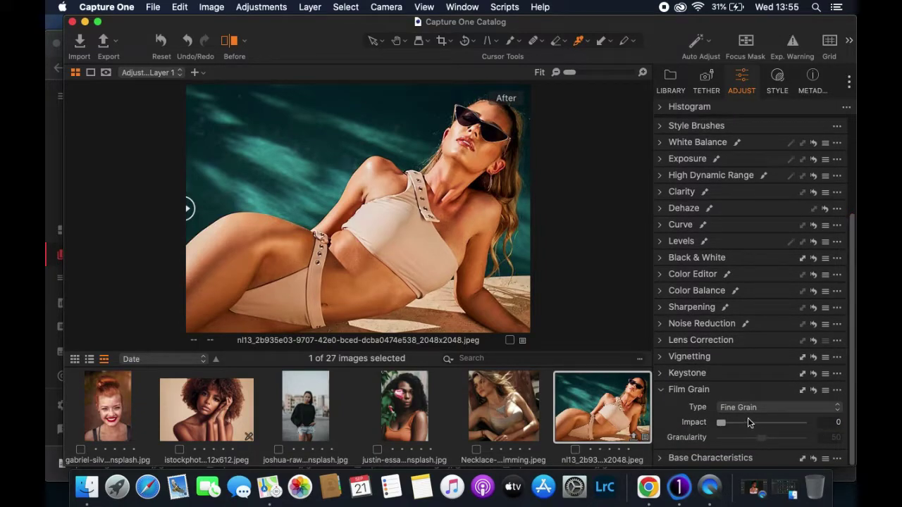
click(663, 393)
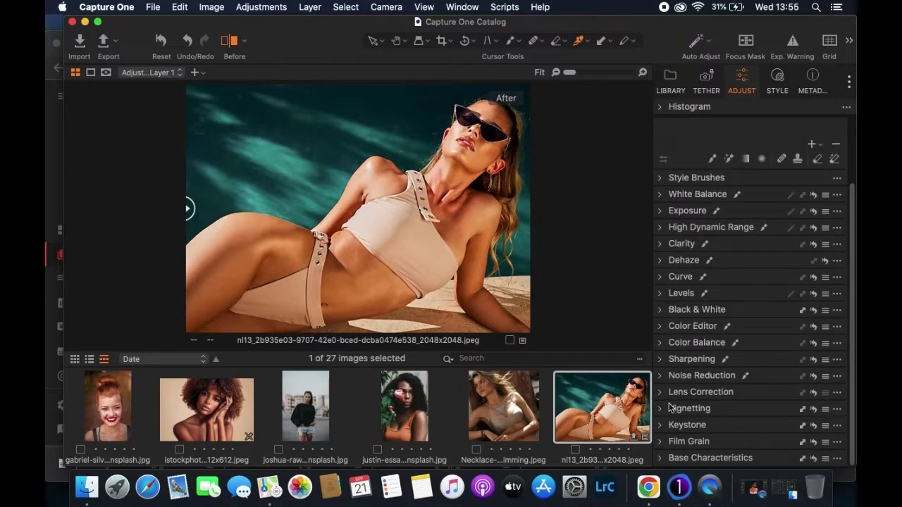
click(664, 459)
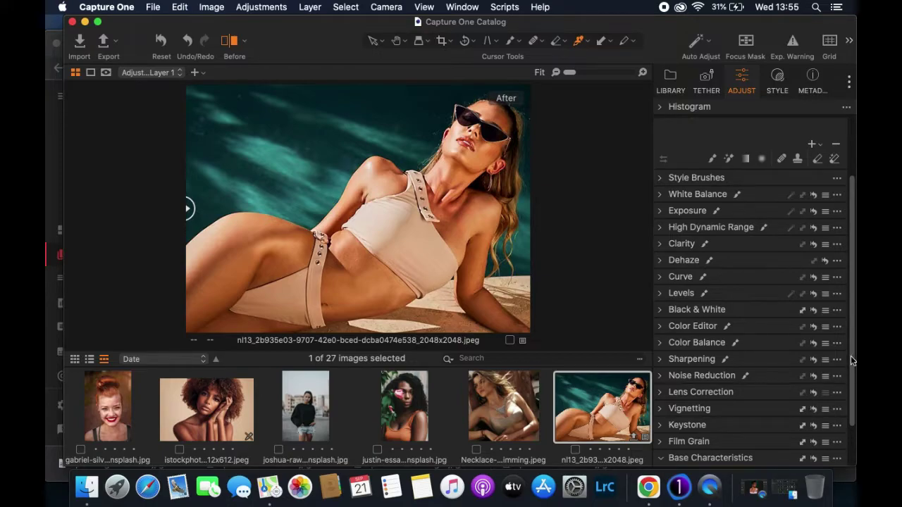
Change the Base Characteristics Curve from Auto to Linear Response
scroll(850, 356, down, 3)
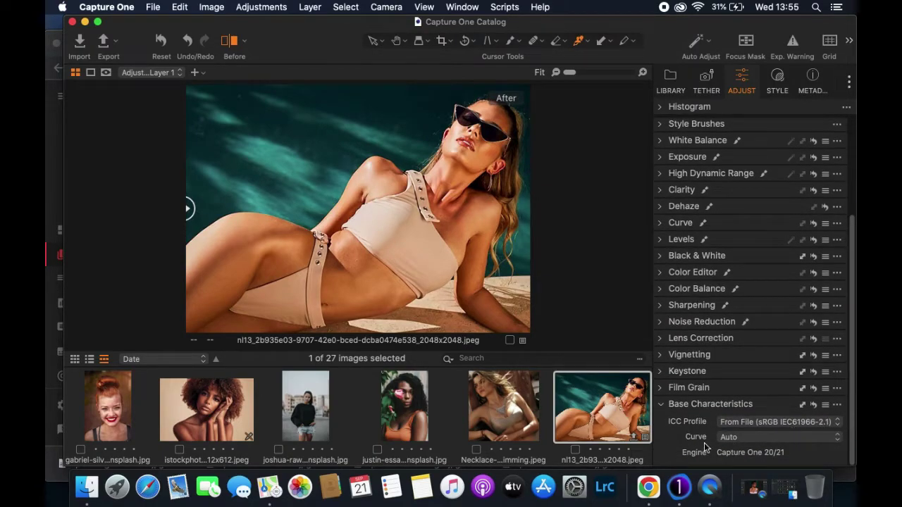
click(729, 438)
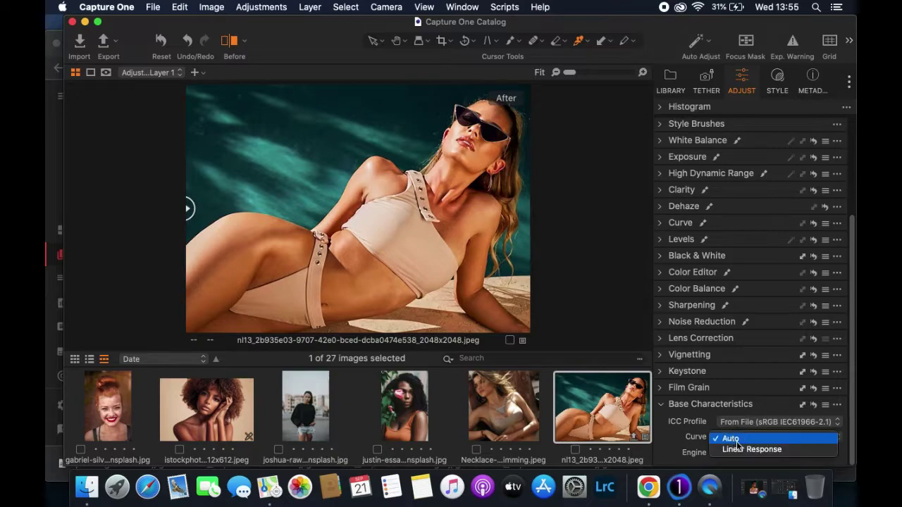
click(744, 450)
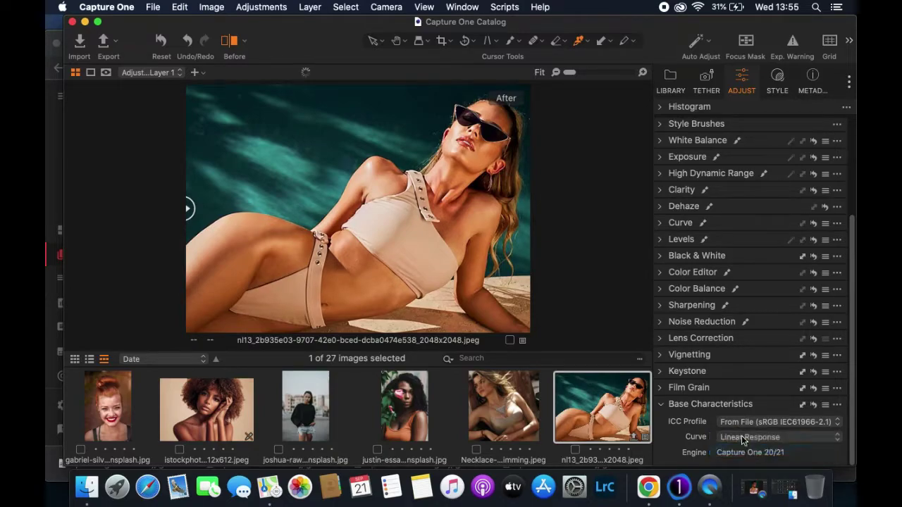
click(741, 437)
click(740, 437)
Review Keystone, the -0.44 vignette, curve options and Film Grain without changes
click(663, 371)
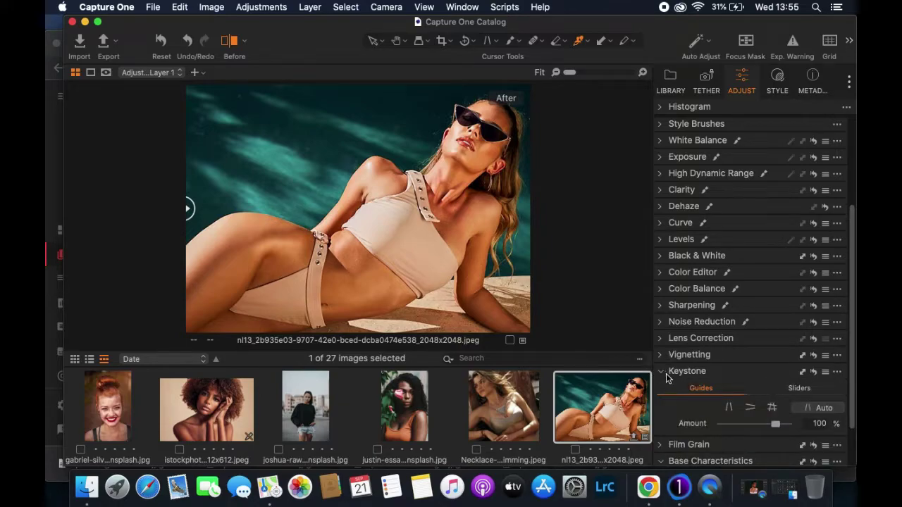
click(663, 371)
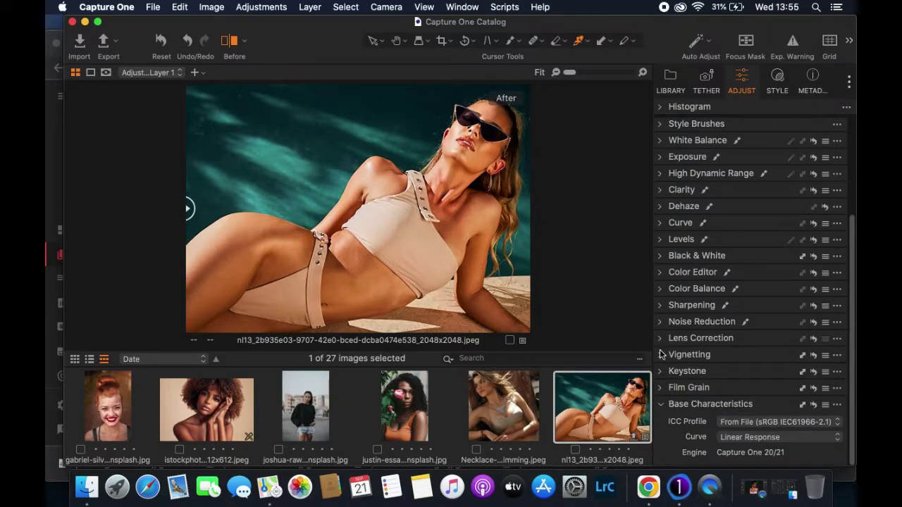
click(661, 355)
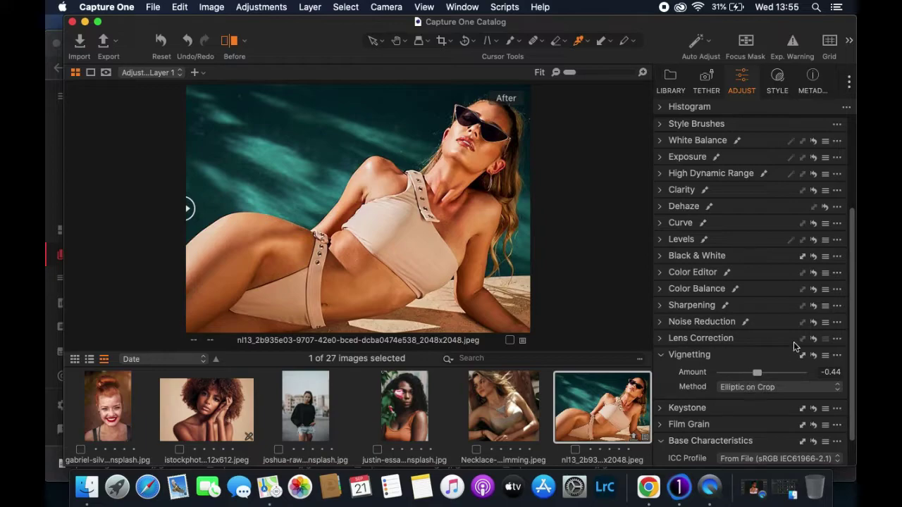
scroll(848, 317, down, 2)
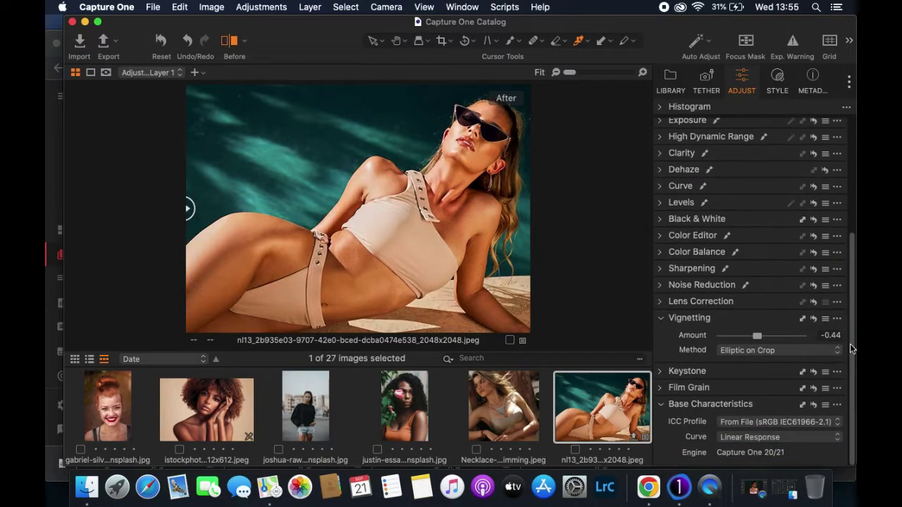
click(661, 318)
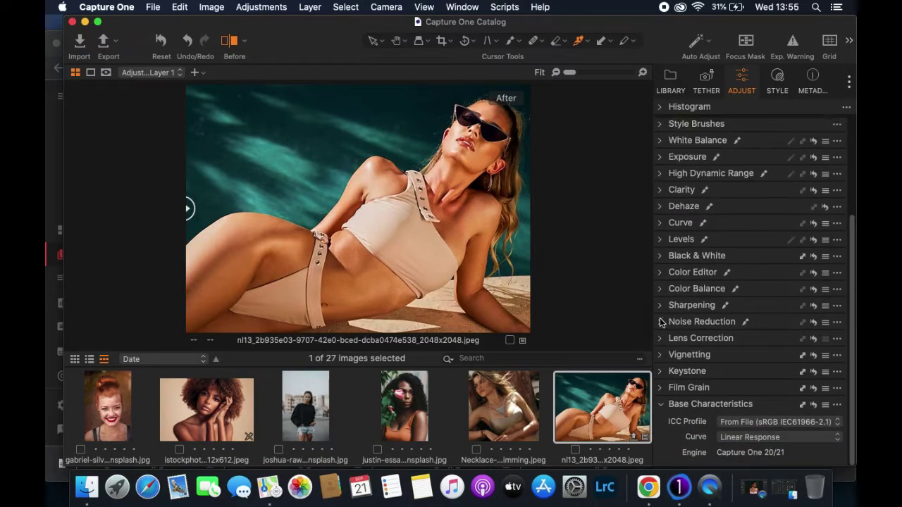
click(771, 438)
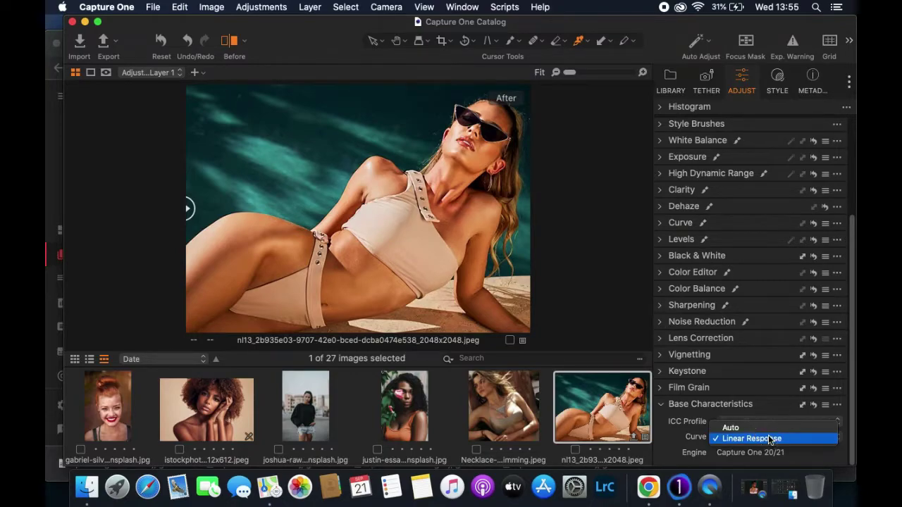
click(661, 394)
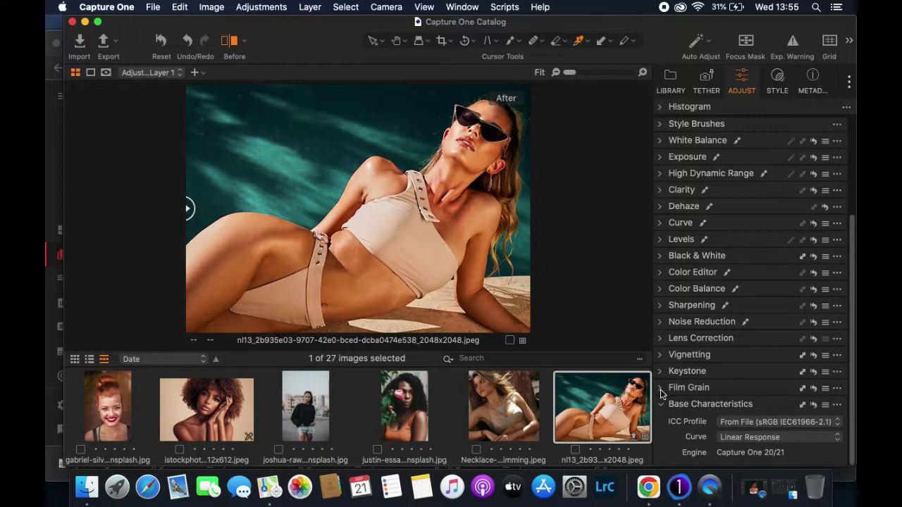
click(661, 390)
click(661, 390)
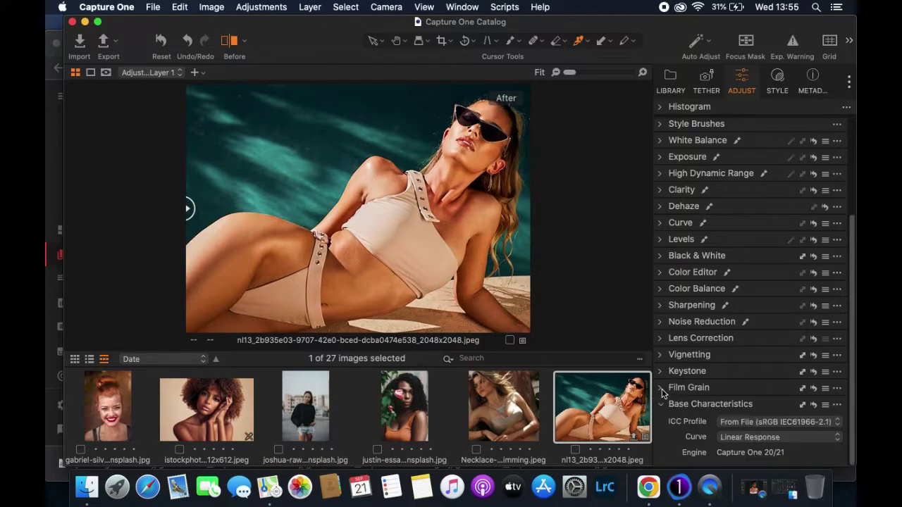